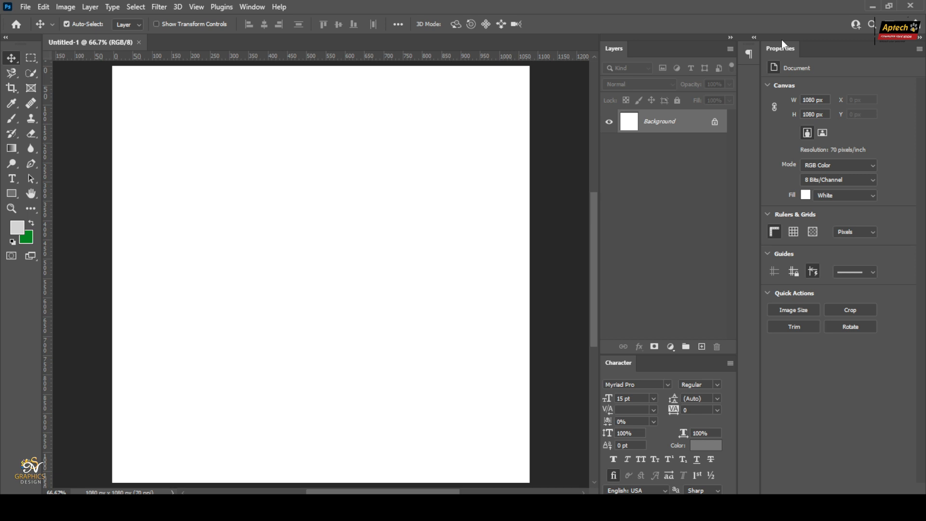
double_click(782, 44)
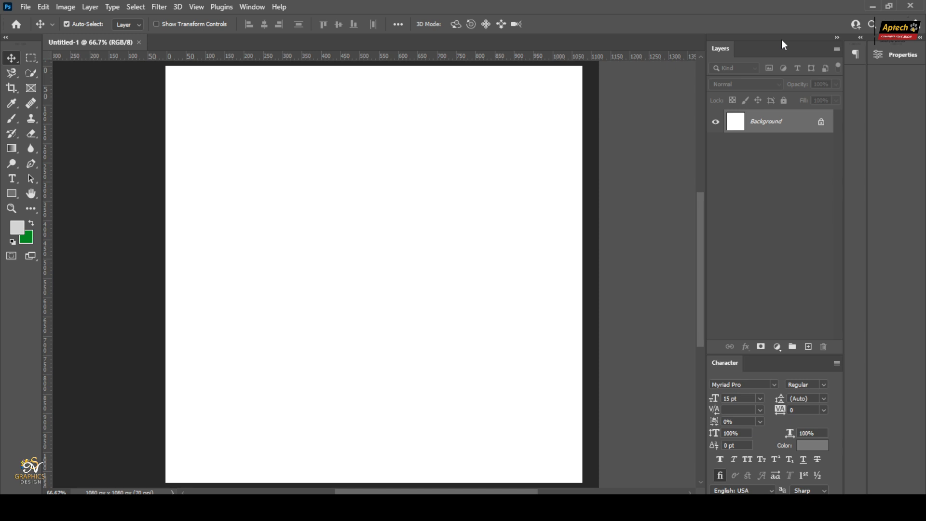
click(919, 38)
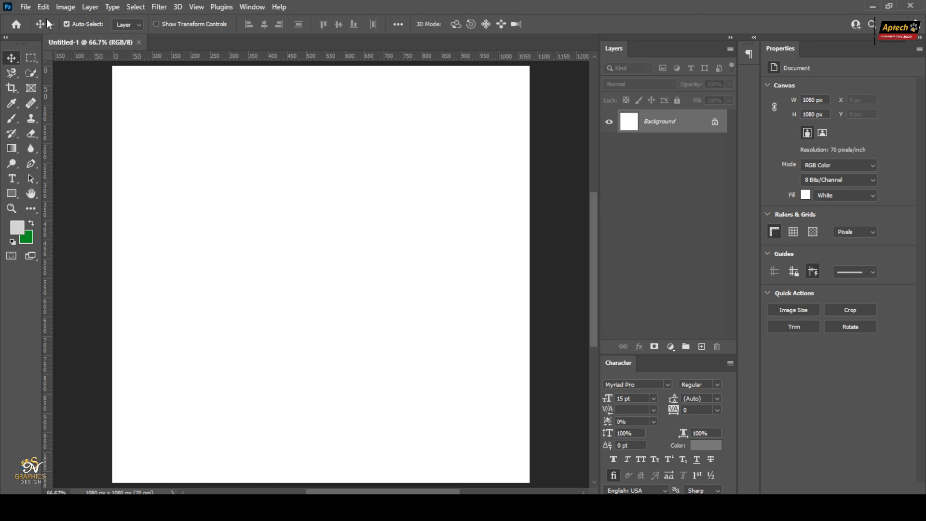
click(35, 8)
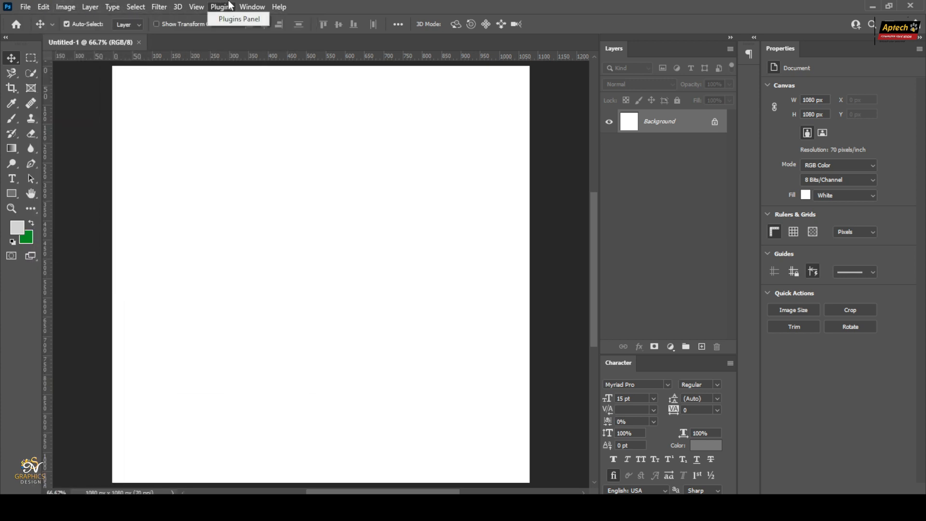
click(321, 2)
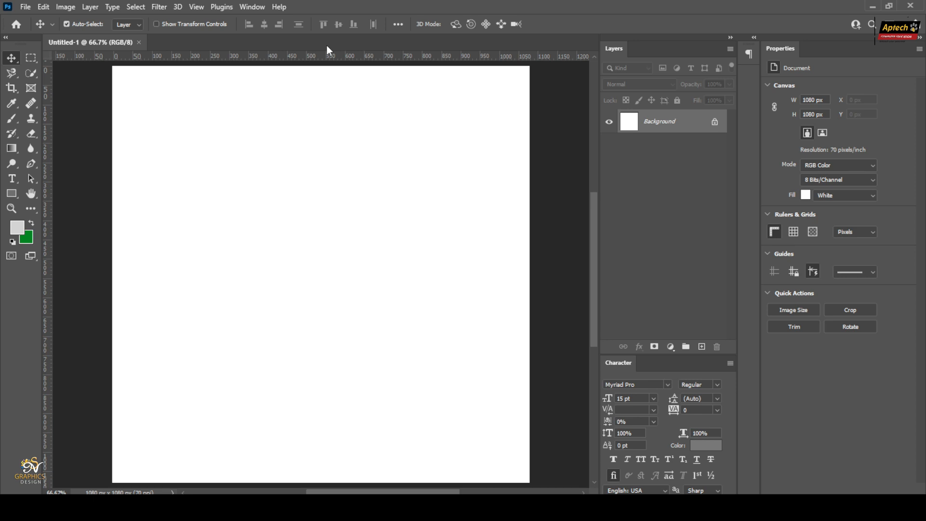
click(16, 71)
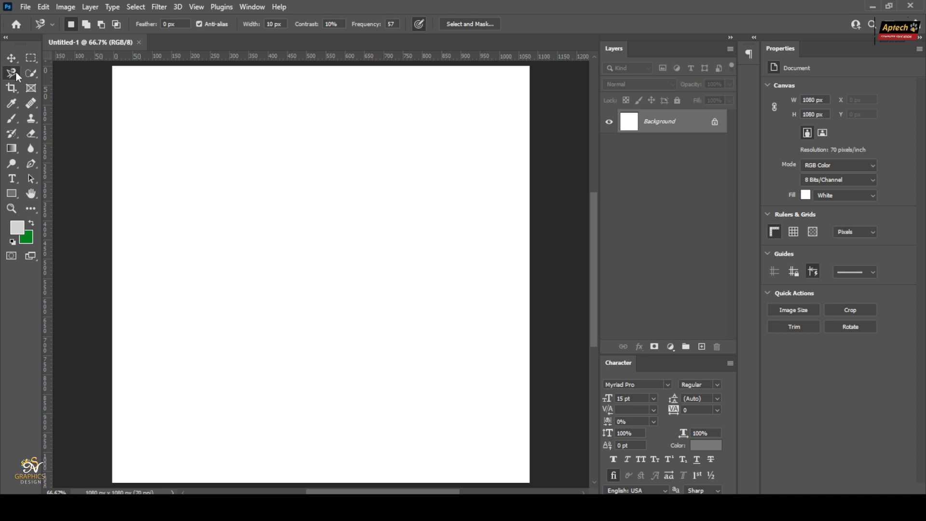
click(31, 62)
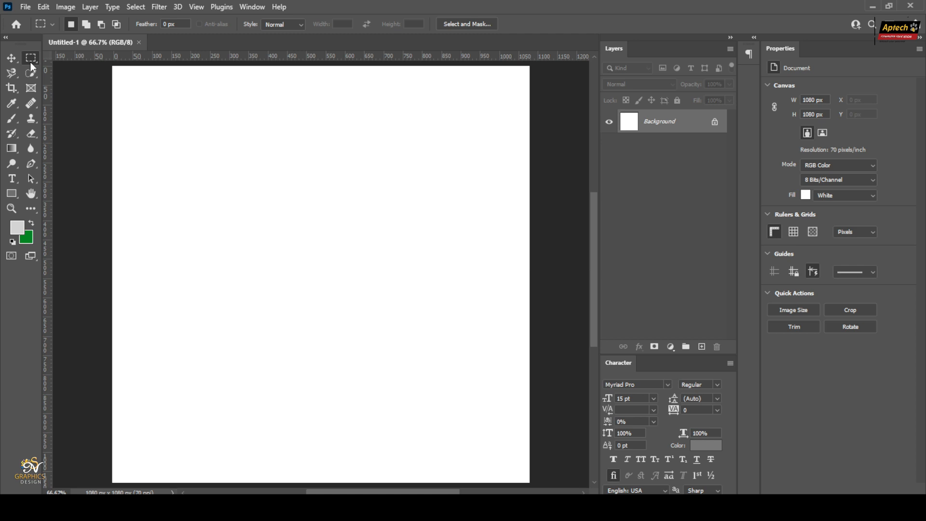
click(15, 59)
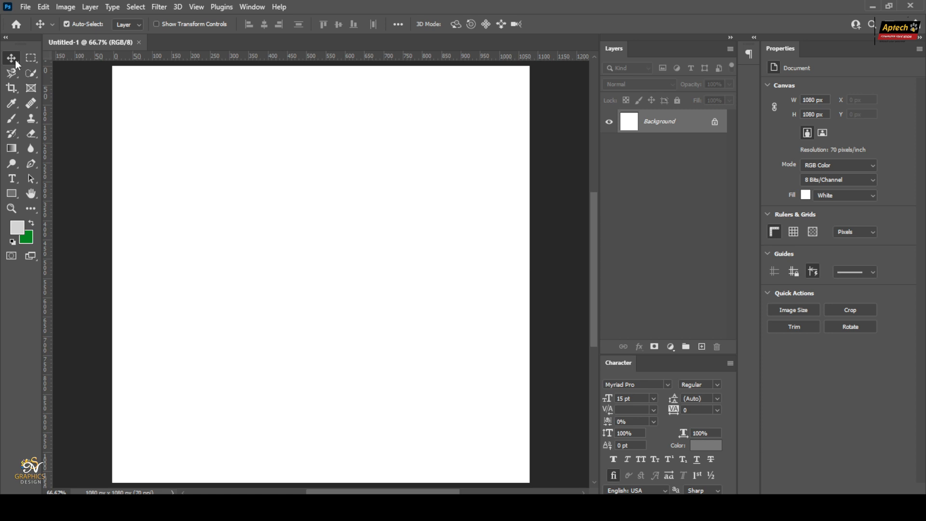
mouse_move(73, 45)
mouse_down()
mouse_move(92, 115)
mouse_move(101, 89)
mouse_move(116, 90)
mouse_move(79, 40)
mouse_up()
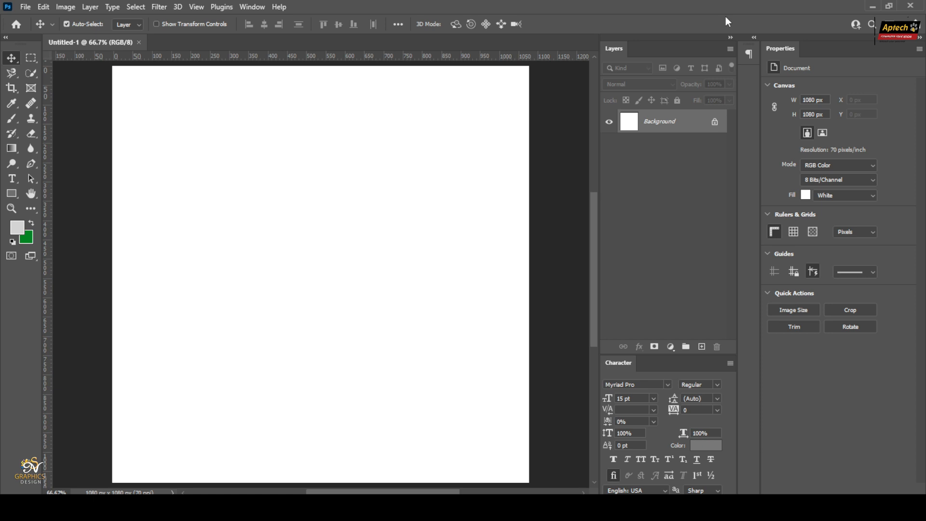
Reset the Essentials workspace to its default layout and close the History panel.
click(902, 20)
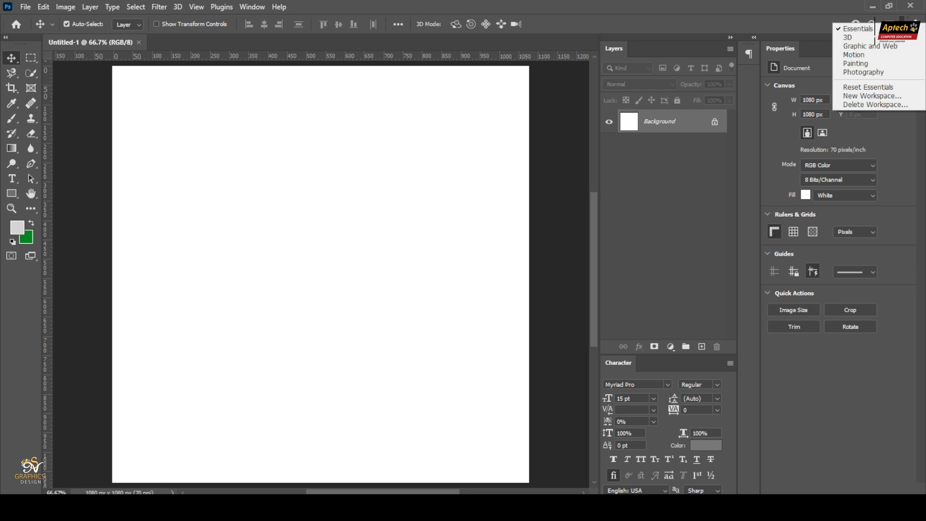
click(868, 88)
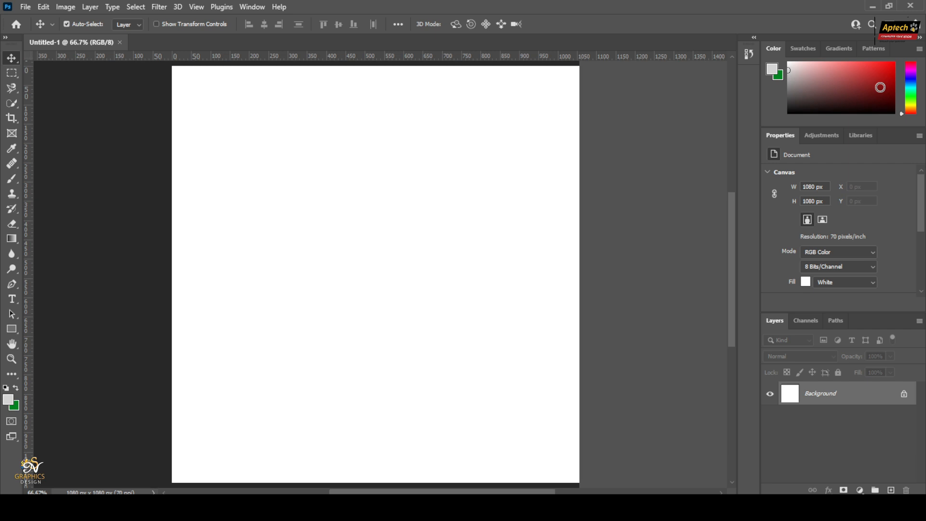
click(755, 40)
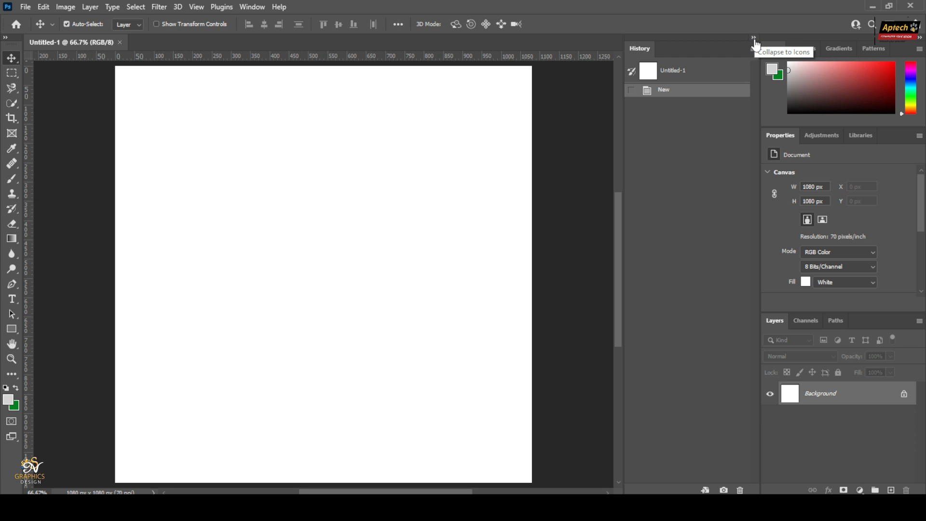
right_click(646, 51)
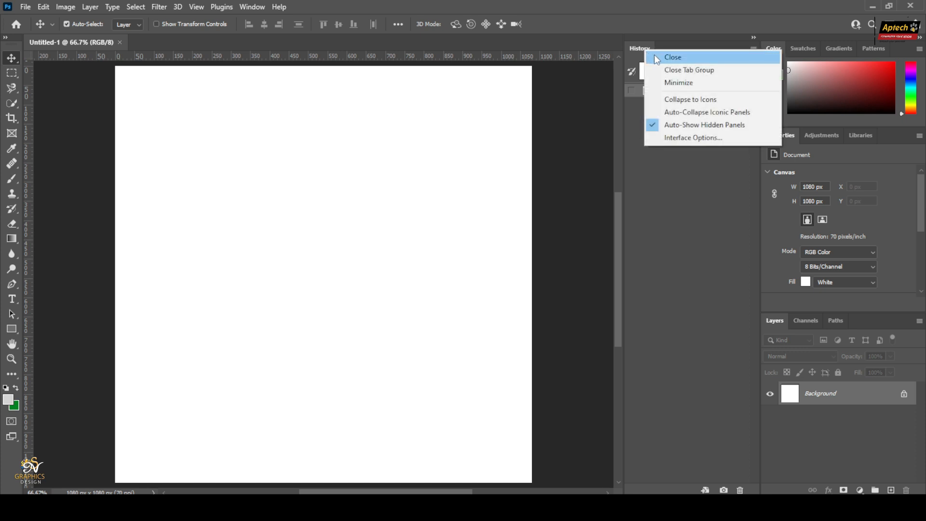
click(657, 59)
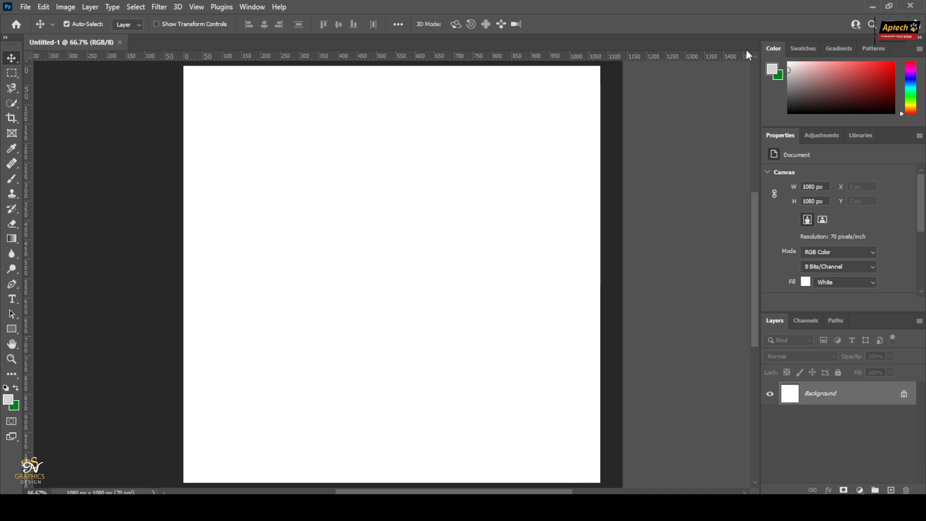
Close the Color, Swatches, Gradients and Patterns panels.
right_click(774, 52)
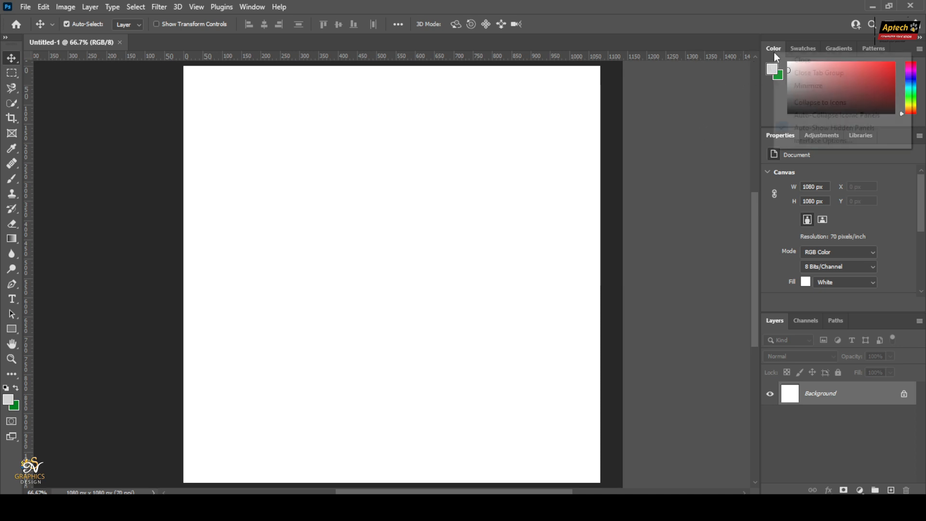
click(788, 58)
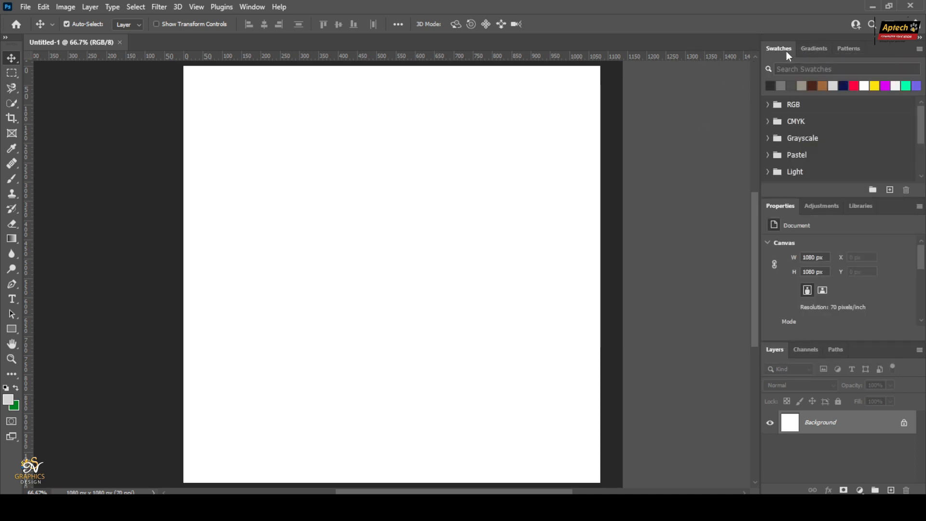
right_click(786, 51)
click(797, 60)
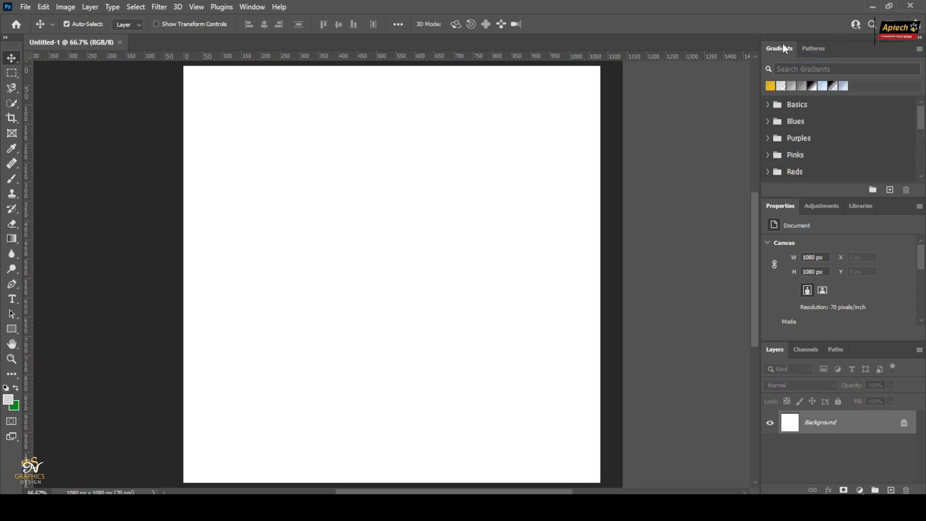
right_click(782, 49)
click(793, 54)
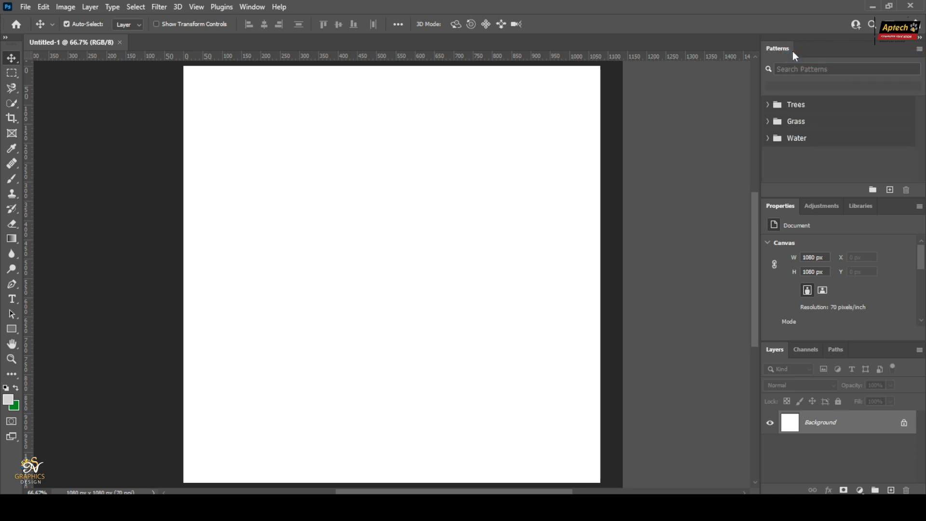
right_click(782, 50)
click(796, 55)
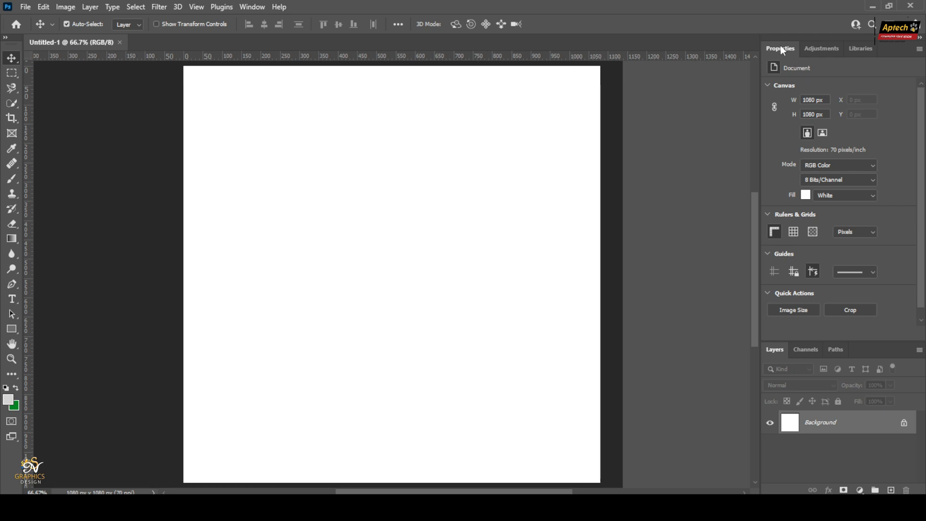
Close the Adjustments and Libraries panels, keeping only Properties in that group.
right_click(812, 54)
click(817, 62)
right_click(823, 51)
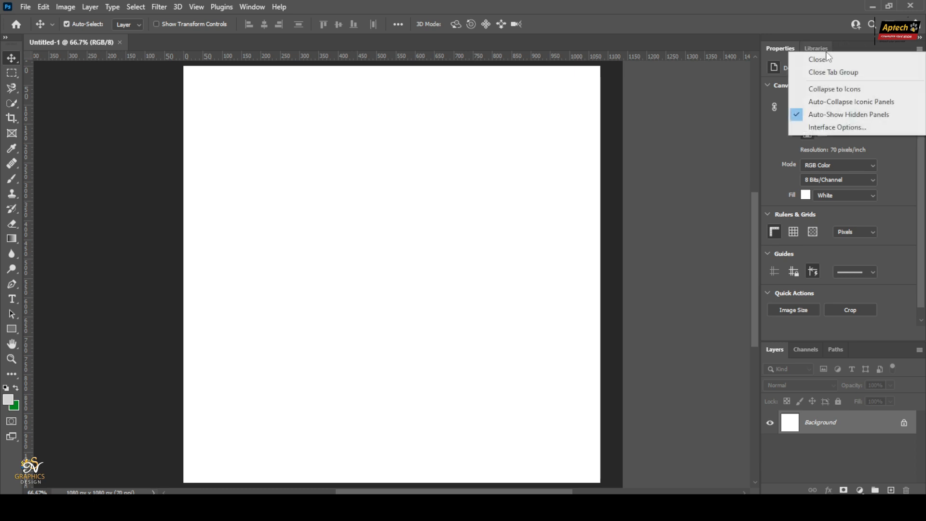
click(827, 61)
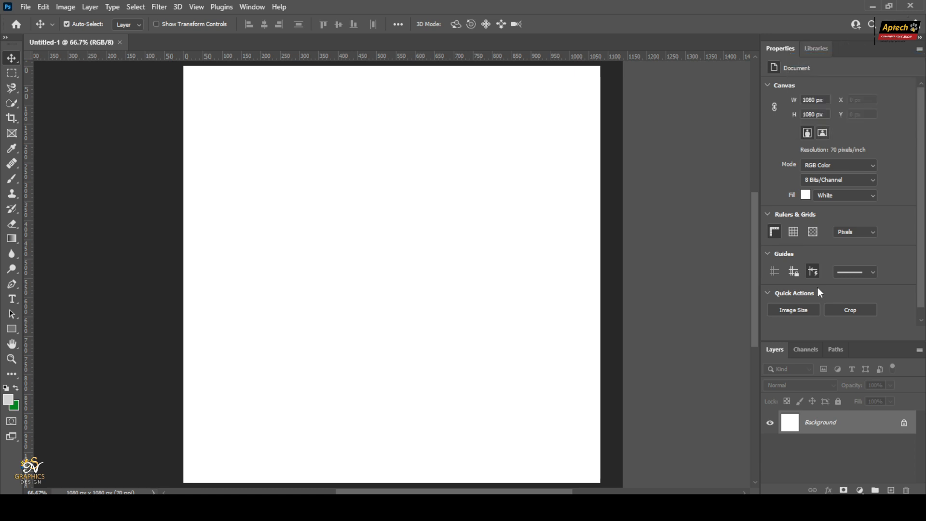
Close the Channels and Paths panels and dock the Layers panel in its own column beside Properties.
right_click(803, 349)
click(812, 363)
right_click(808, 351)
click(813, 357)
drag(771, 351, 754, 103)
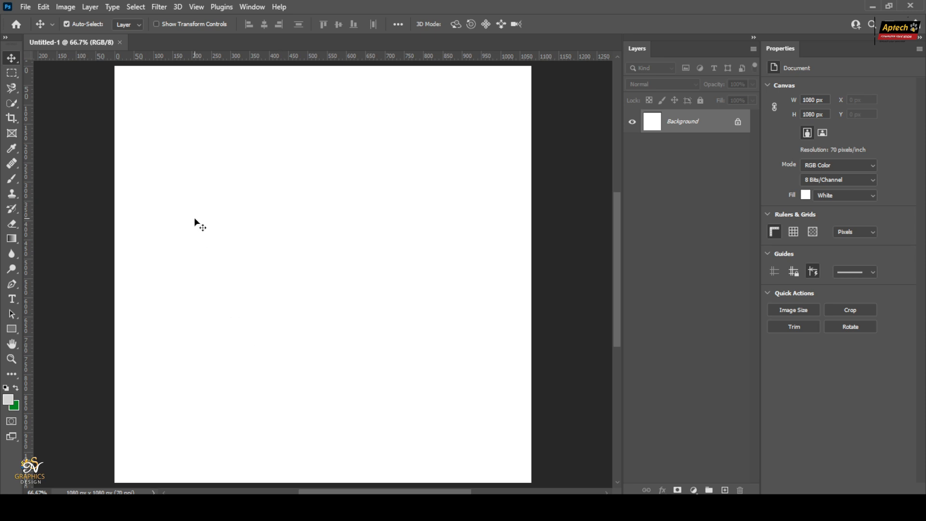
Draw a light grey rectangle in the upper-left part of the canvas and resize it to about 340 by 260 px.
click(12, 329)
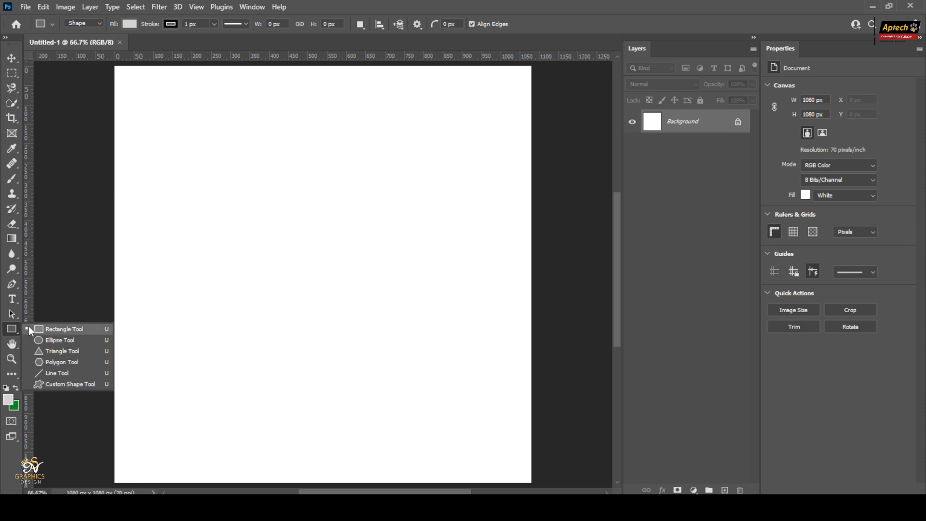
click(28, 326)
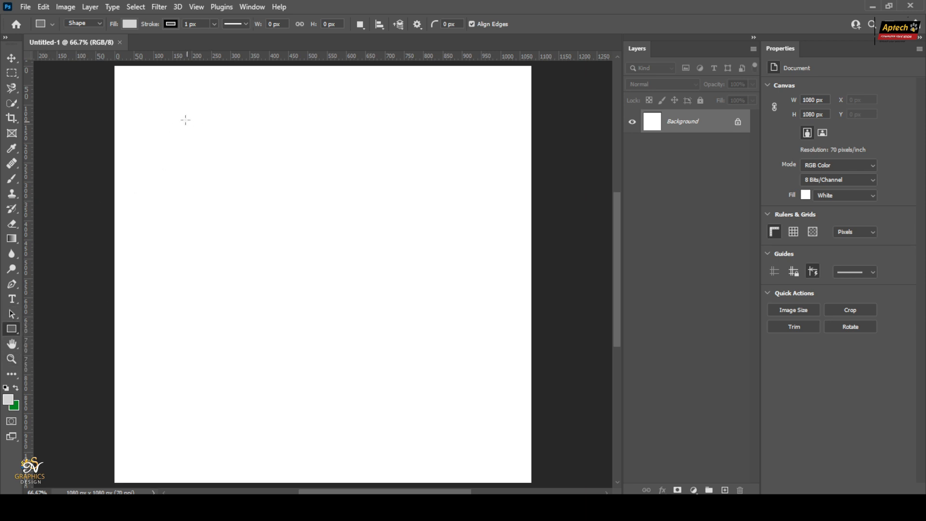
drag(174, 121, 353, 268)
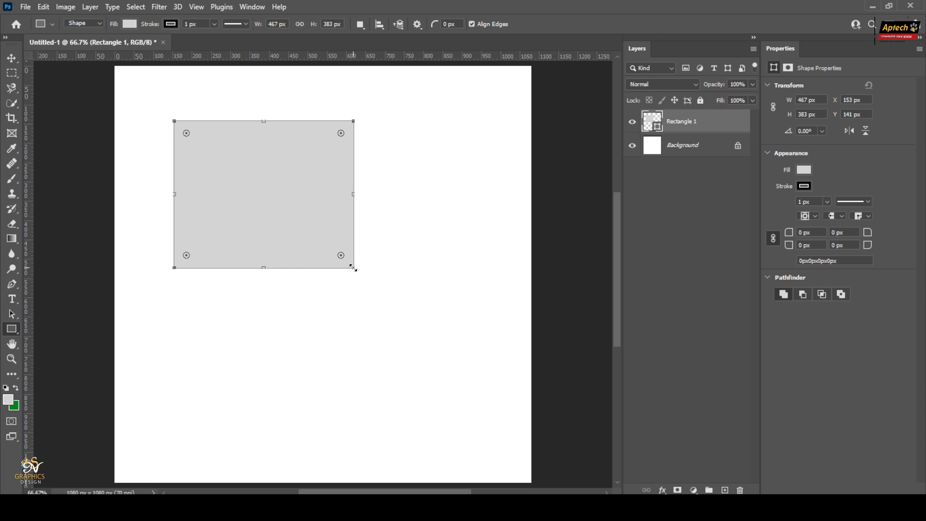
drag(353, 268, 304, 221)
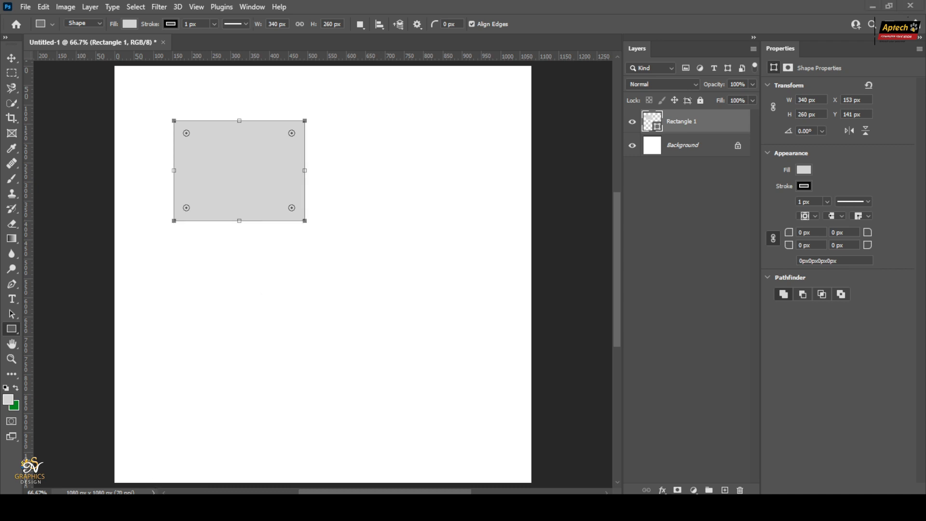
Place the restaurant logo rs4.png from the Downloads folder into the document at its original scale.
key(super+e)
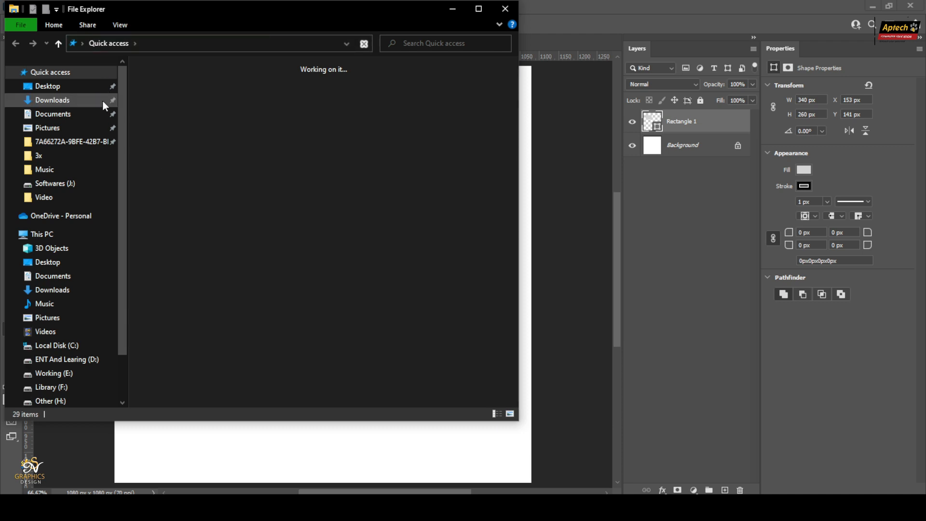
click(53, 100)
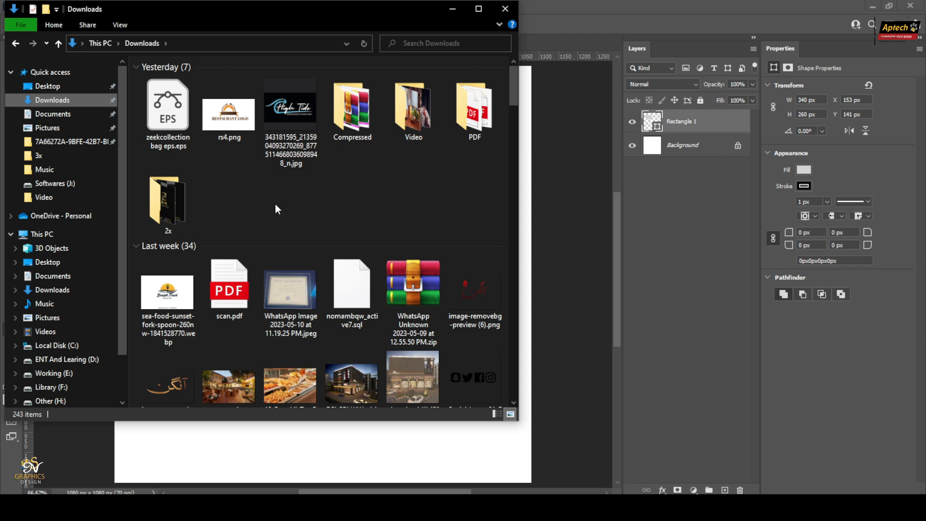
click(294, 107)
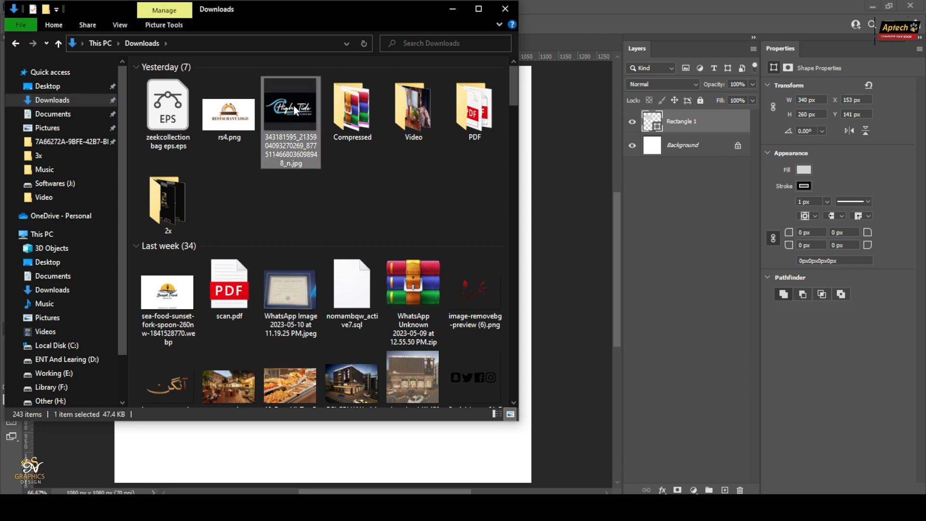
click(230, 107)
drag(230, 107, 304, 460)
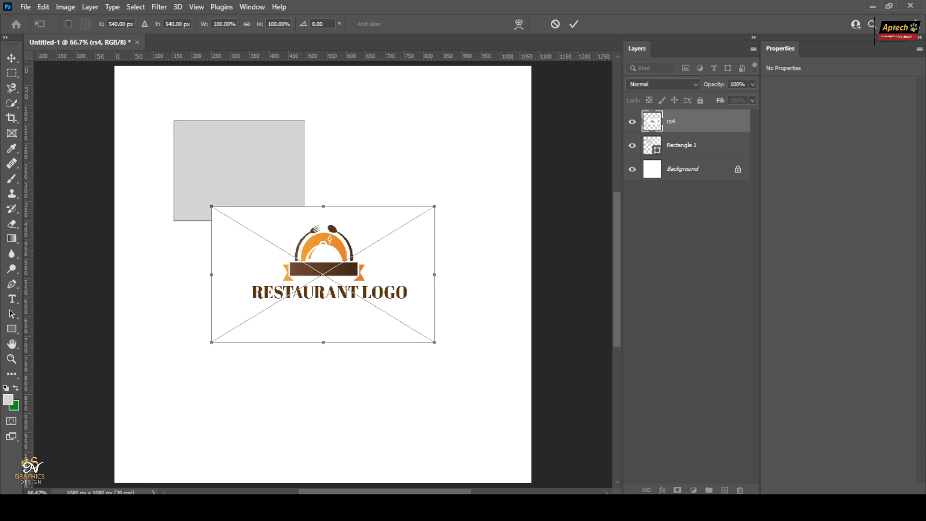
mouse_move(157, 508)
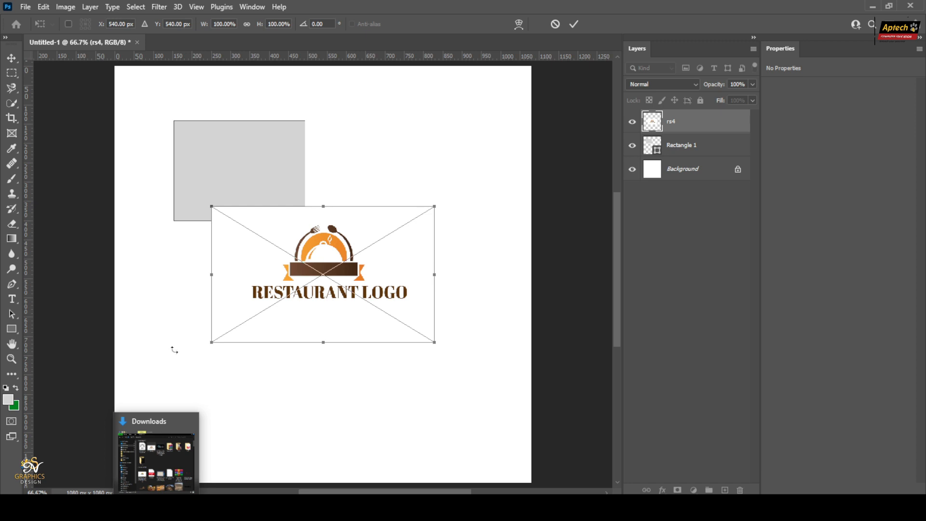
click(577, 25)
Move the restaurant logo clear of the grey rectangle, to about X 288 px, Y 458 px.
scroll(381, 290, down, 1)
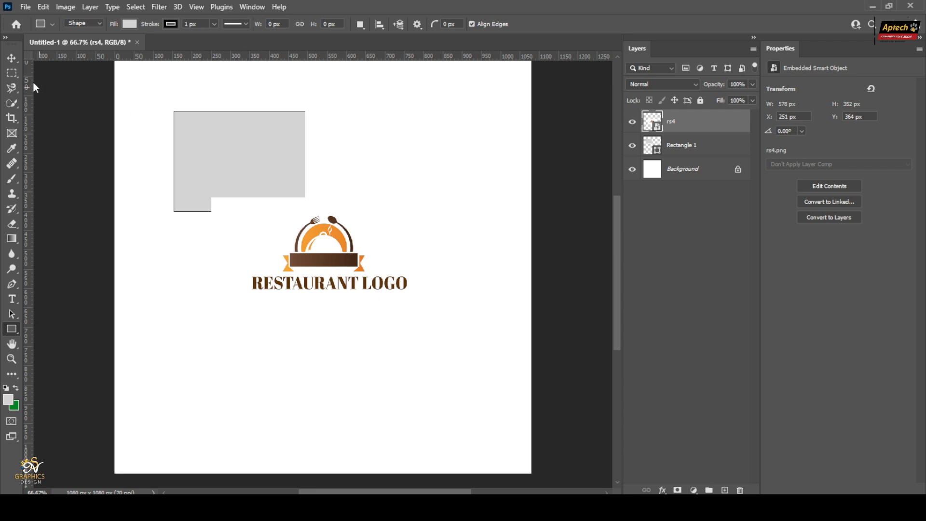
click(11, 58)
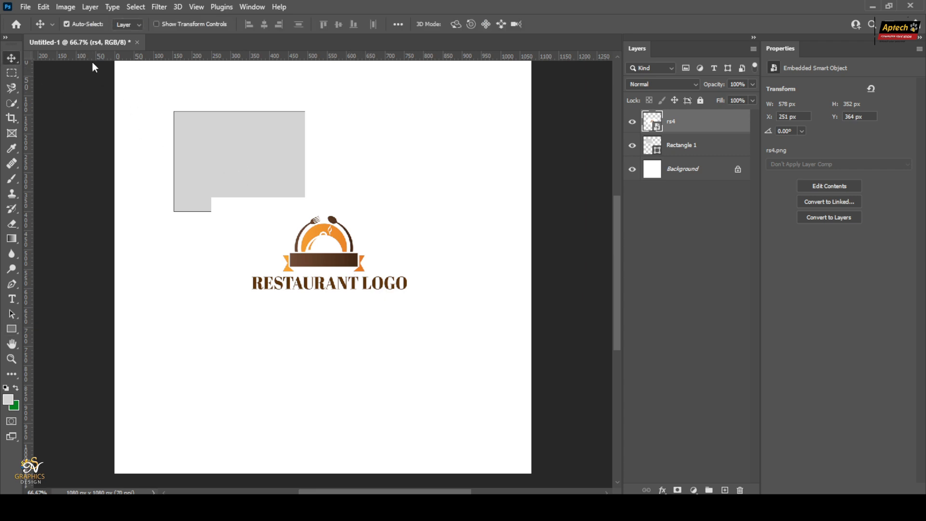
drag(312, 256, 311, 317)
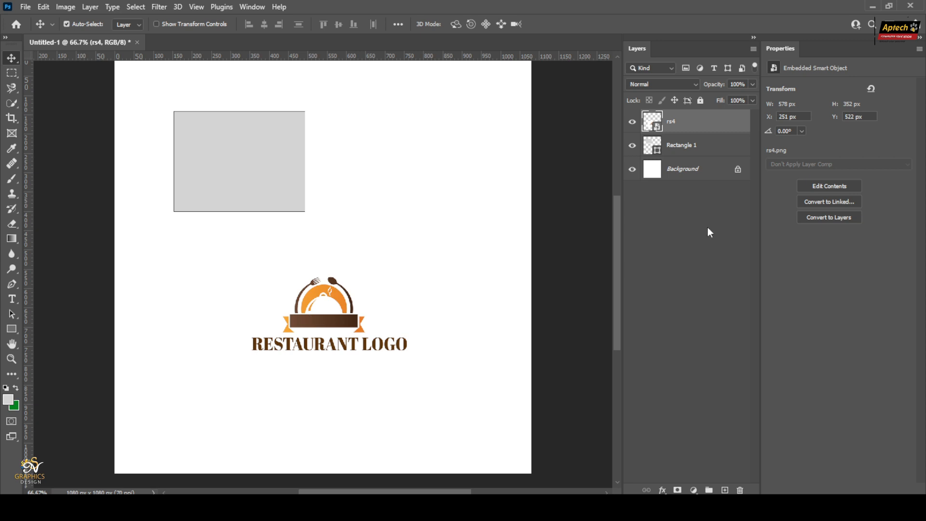
click(677, 276)
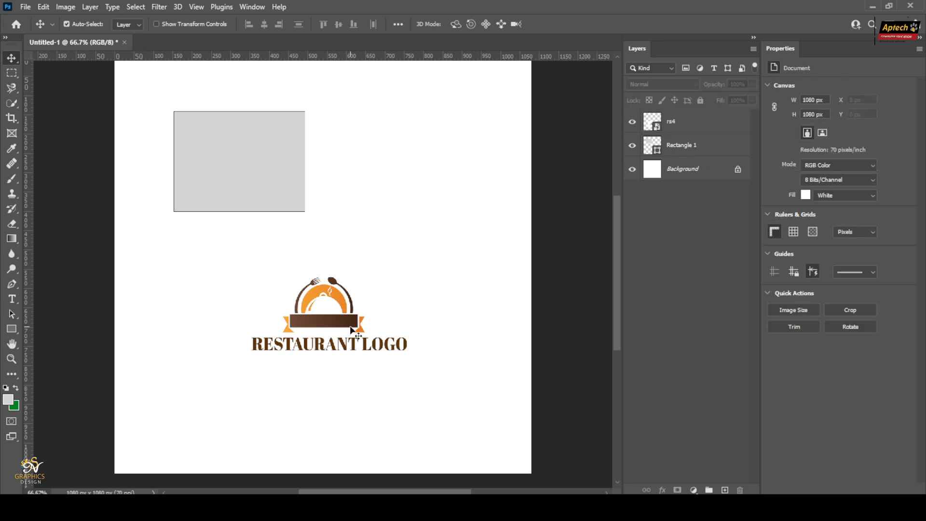
drag(347, 322, 362, 298)
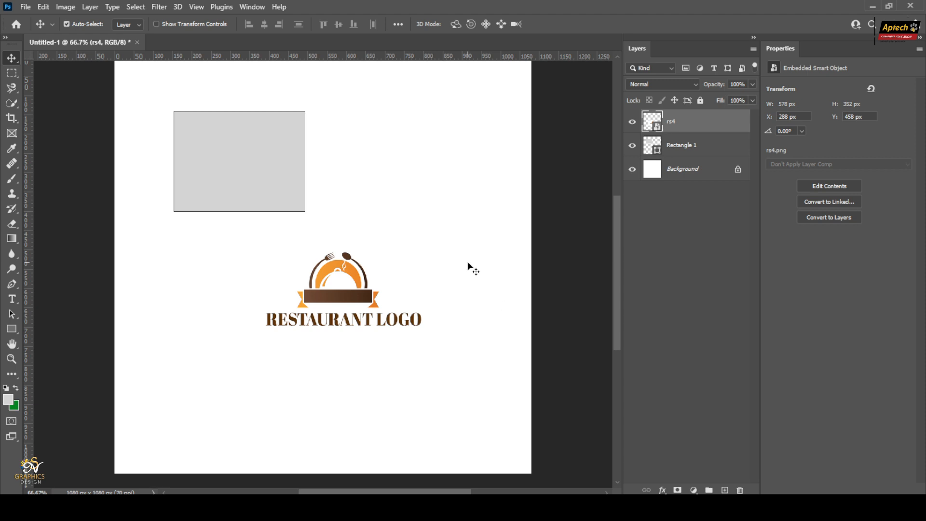
Move the restaurant logo lower on the canvas to about X 251 px, Y 521 px, and deselect its layer.
drag(345, 321, 343, 322)
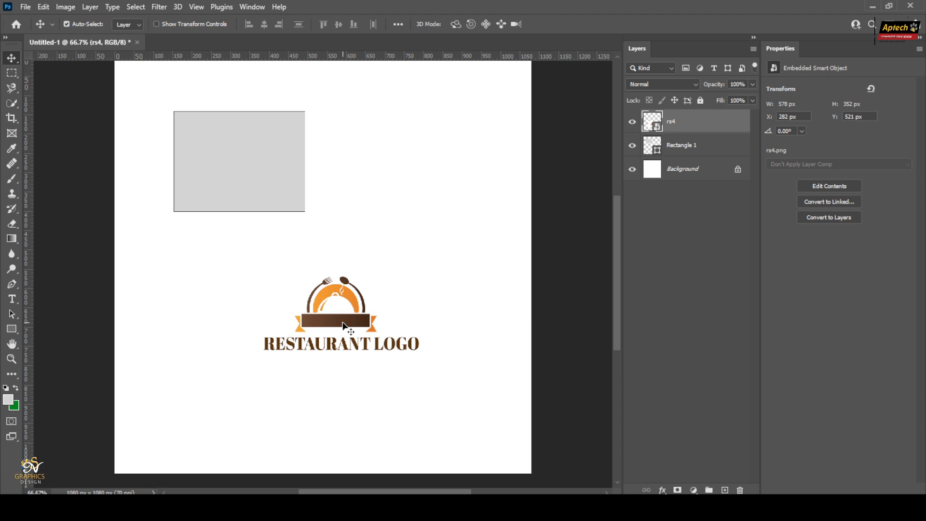
drag(345, 326, 324, 321)
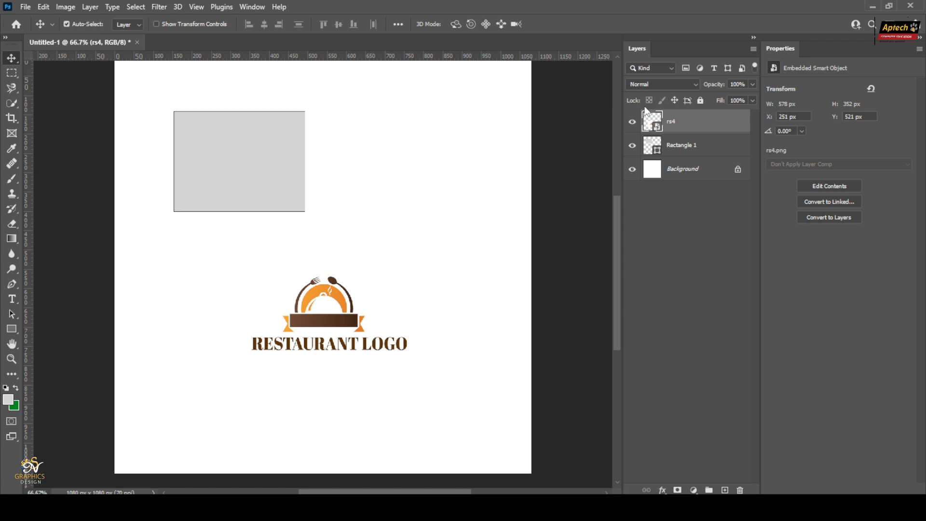
click(664, 260)
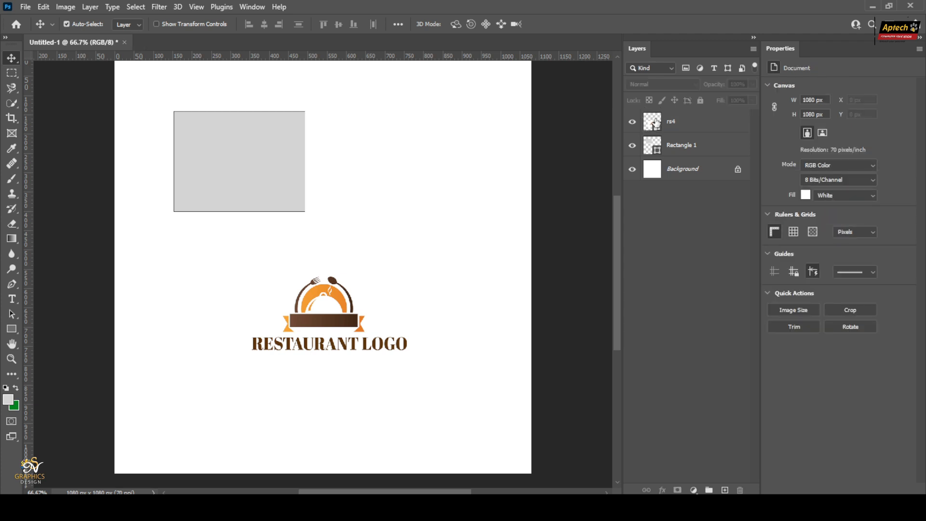
Open the embedded contents of the rs4 smart object to examine the source image, and close that document.
click(656, 124)
double_click(656, 125)
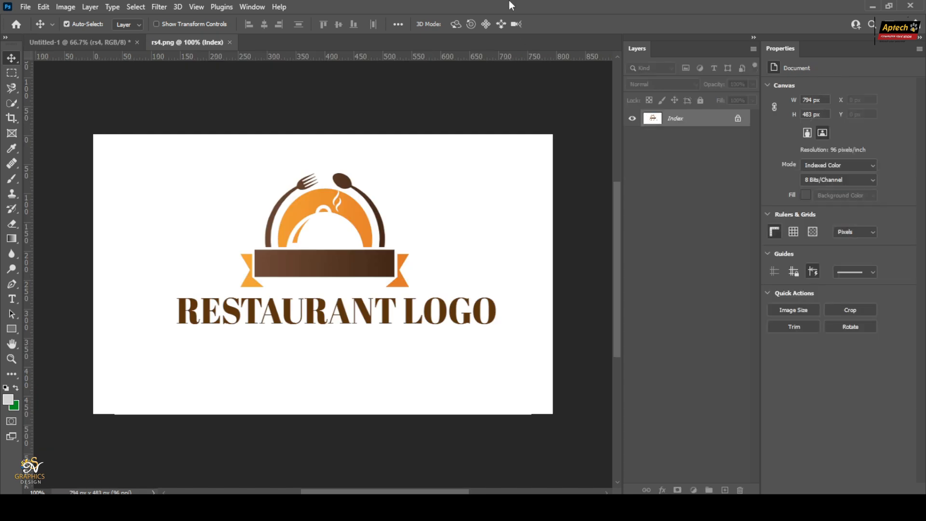
click(230, 42)
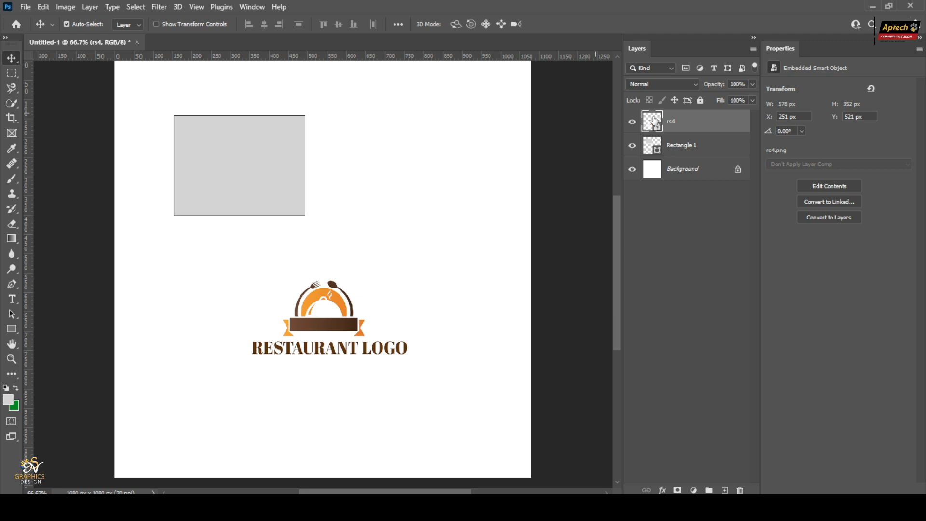
Rasterize the rs4 logo layer and move the logo sideways to about X 204 px, Y 521 px.
right_click(695, 125)
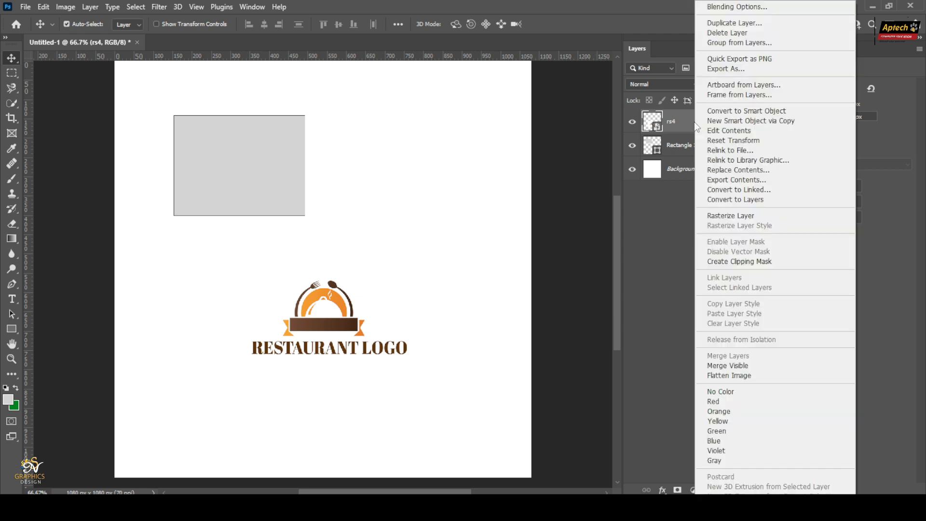
click(734, 216)
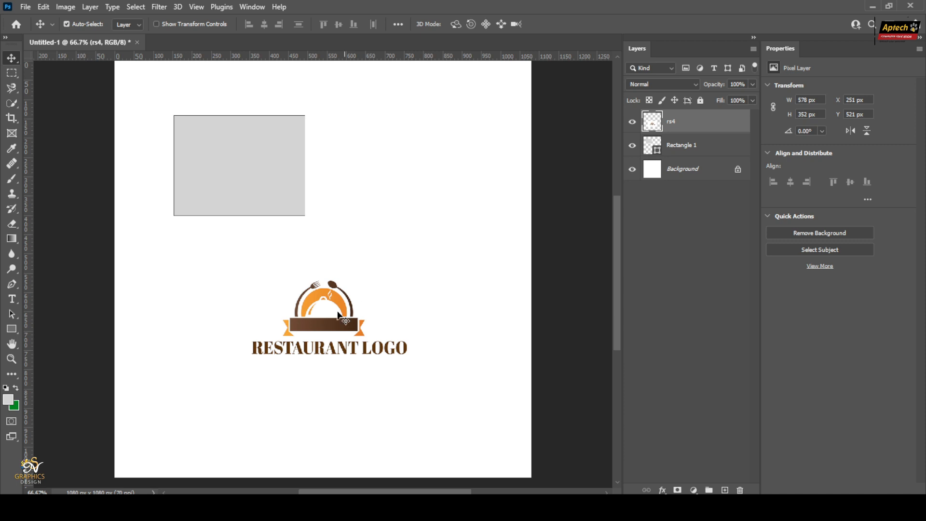
drag(327, 328, 309, 328)
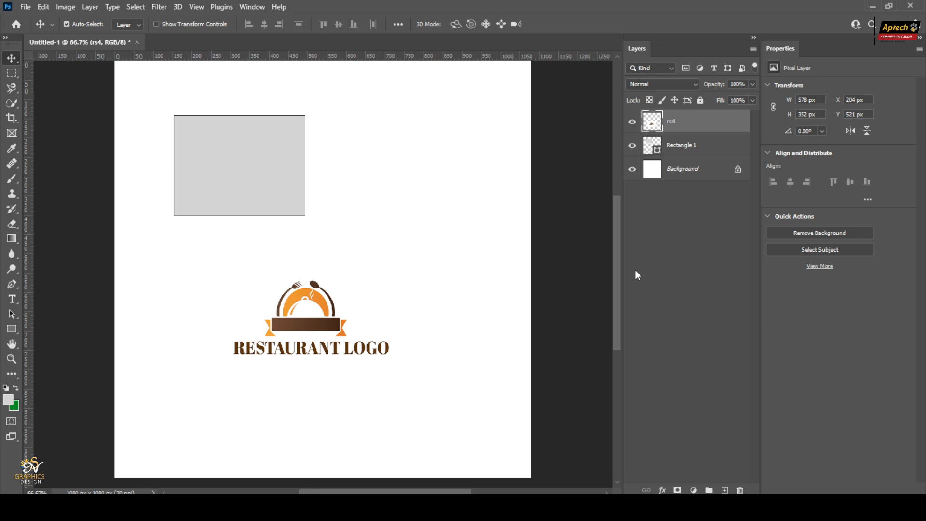
key(ctrl+t)
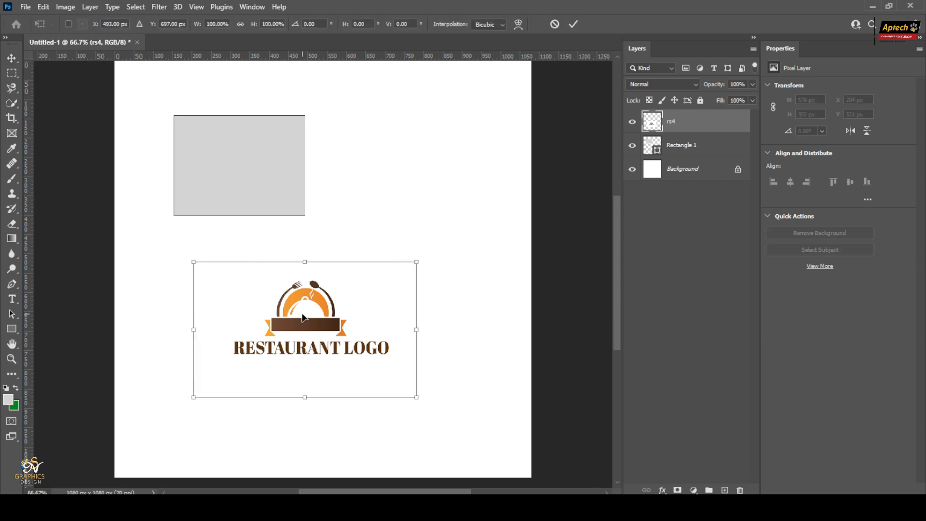
mouse_move(304, 262)
mouse_down()
mouse_move(306, 305)
mouse_move(306, 260)
mouse_up()
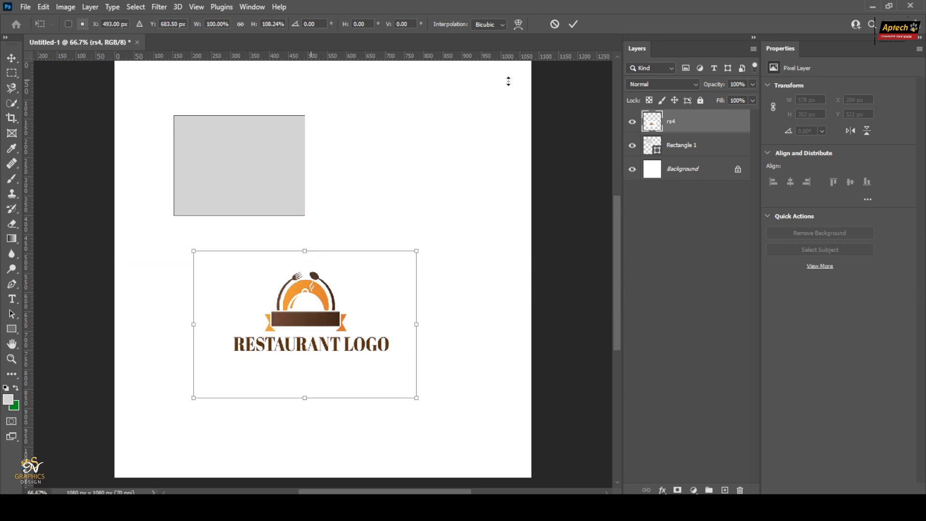
click(555, 25)
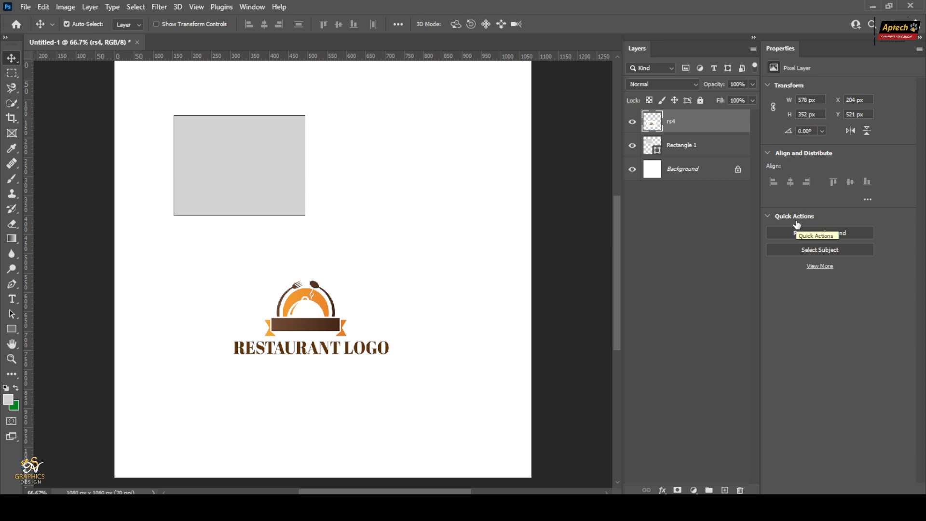
Move the logo onto the grey rectangle and scale it to about 52%, placed inside the rectangle at about X 173 px, Y 180 px.
drag(342, 304, 297, 198)
key(ctrl+t)
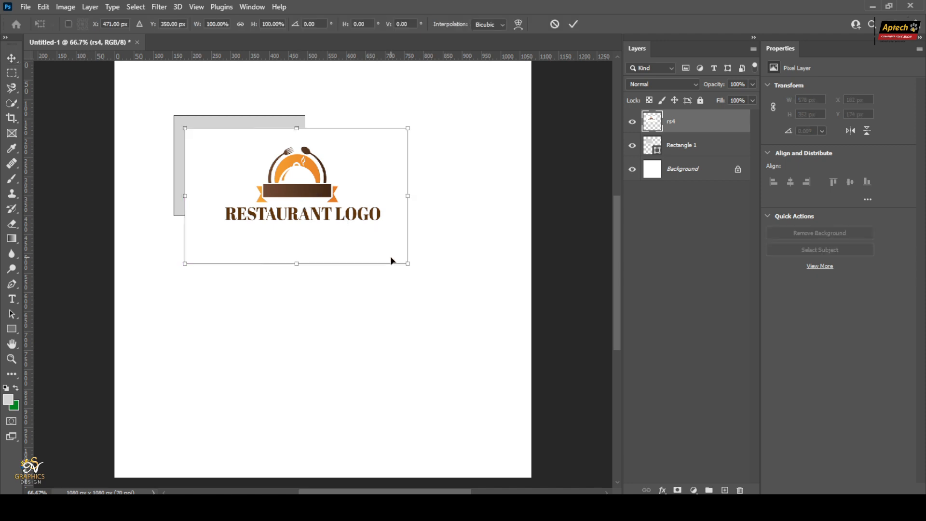
drag(408, 264, 322, 228)
key(ctrl+z)
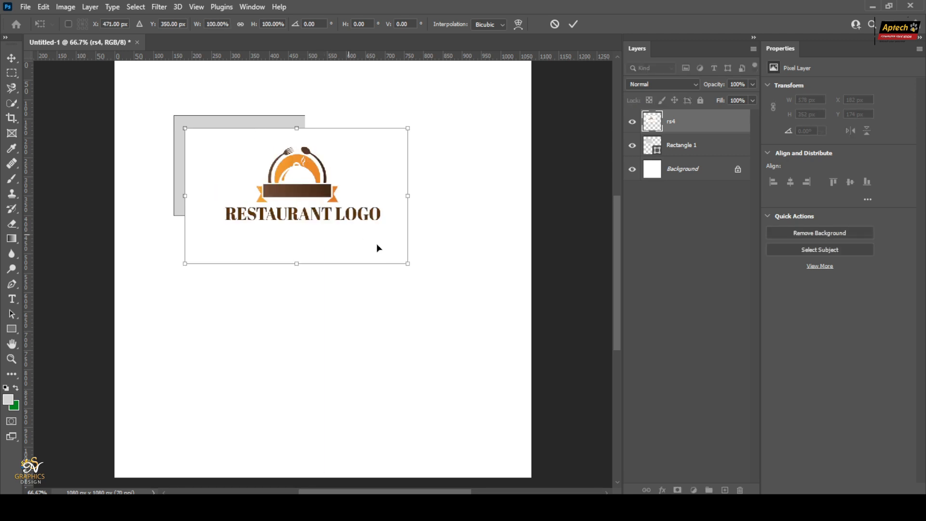
drag(407, 264, 277, 184)
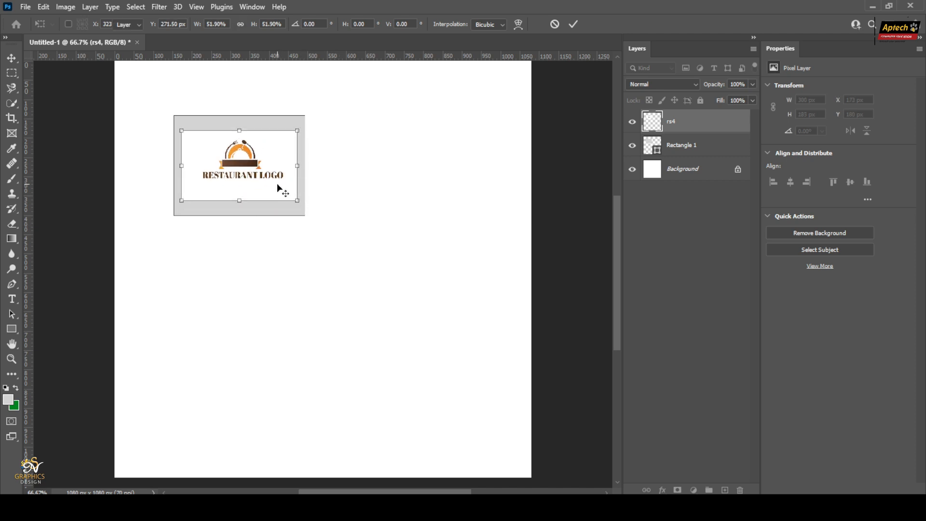
key(Return)
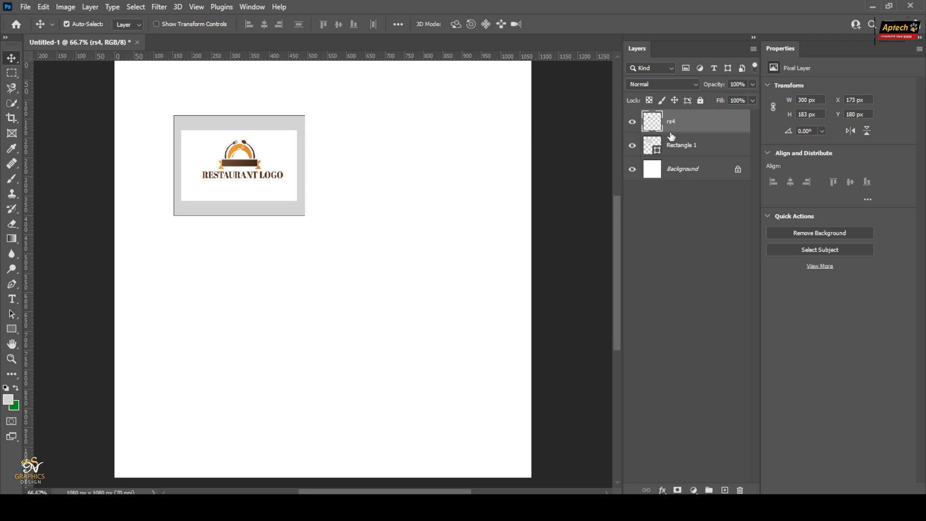
Toggle the logo layer's visibility off and on, and move the logo to about X 193 px, Y 204 px.
click(632, 121)
click(632, 121)
mouse_move(275, 159)
mouse_down()
mouse_move(297, 160)
mouse_move(269, 162)
mouse_up()
drag(268, 163, 276, 172)
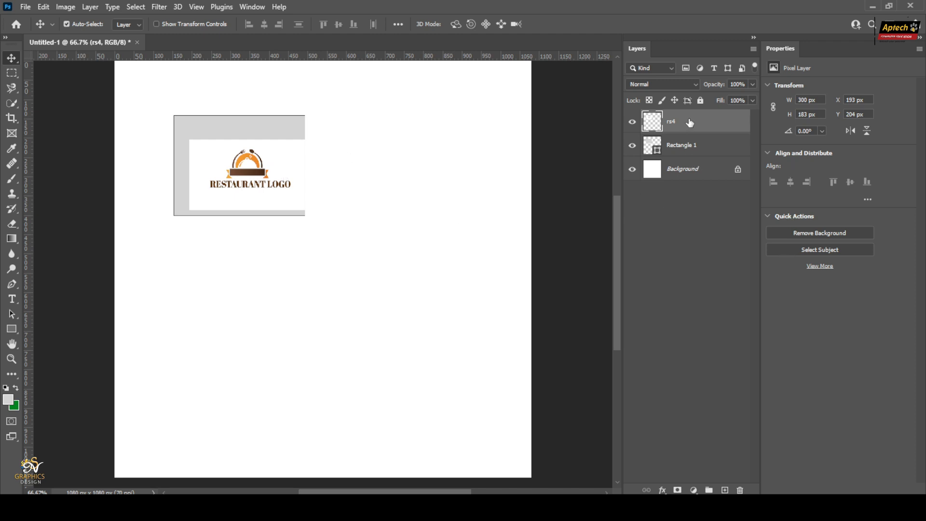
Remove the logo layer's background and move the cut-out logo to about X 153 px, Y 218 px within the grey rectangle.
click(632, 122)
click(631, 122)
click(819, 235)
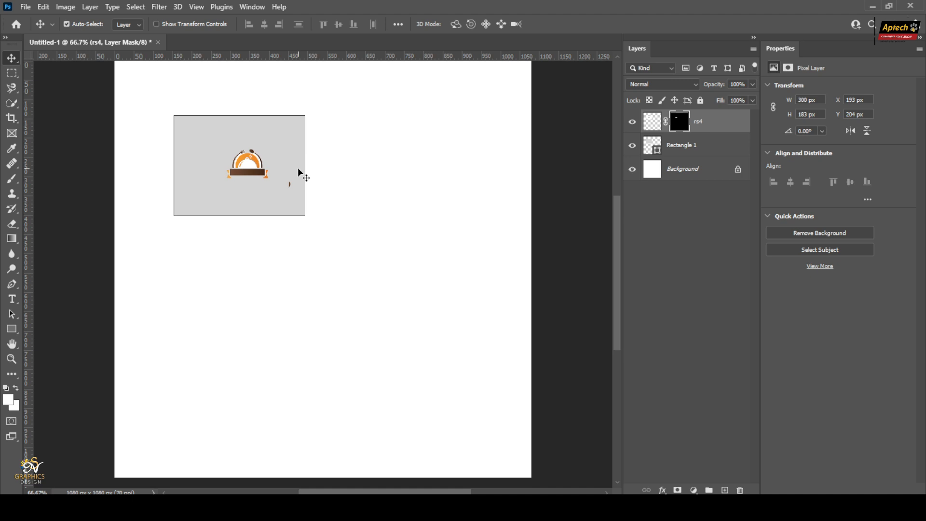
drag(248, 164, 238, 171)
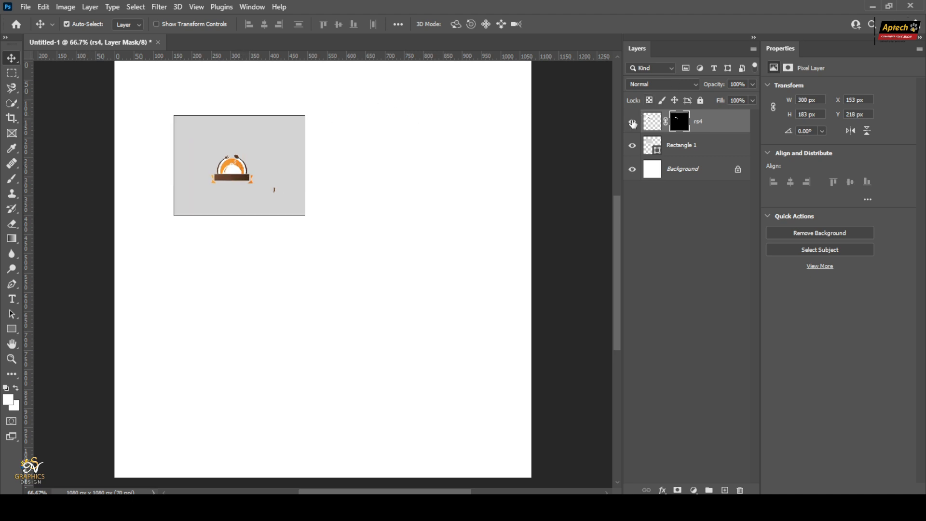
click(632, 124)
click(633, 124)
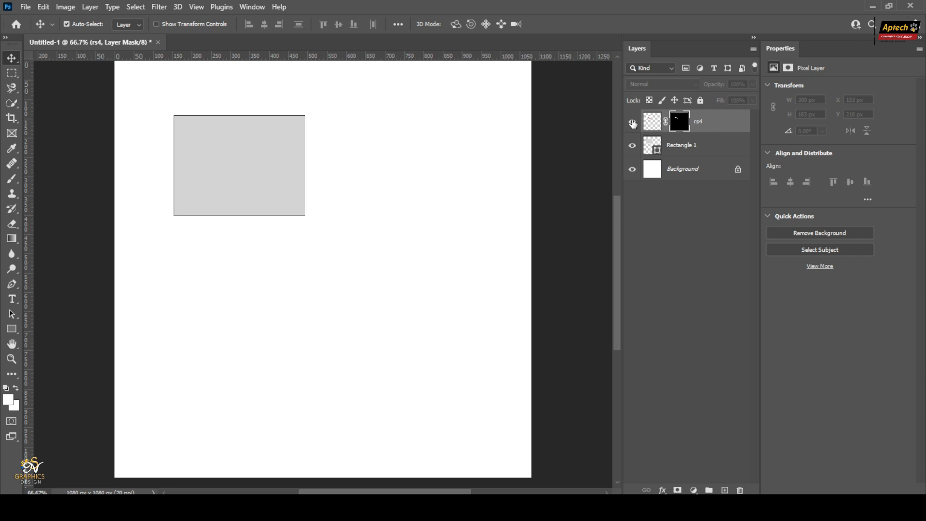
Examine the Background layer, the rs4 layer mask and the Rectangle 1 layer by selecting each in turn.
click(685, 172)
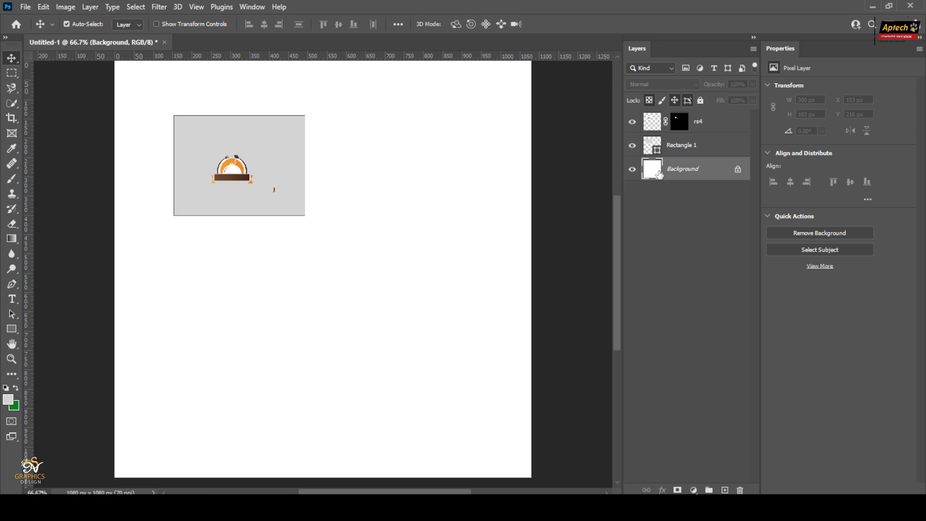
click(681, 125)
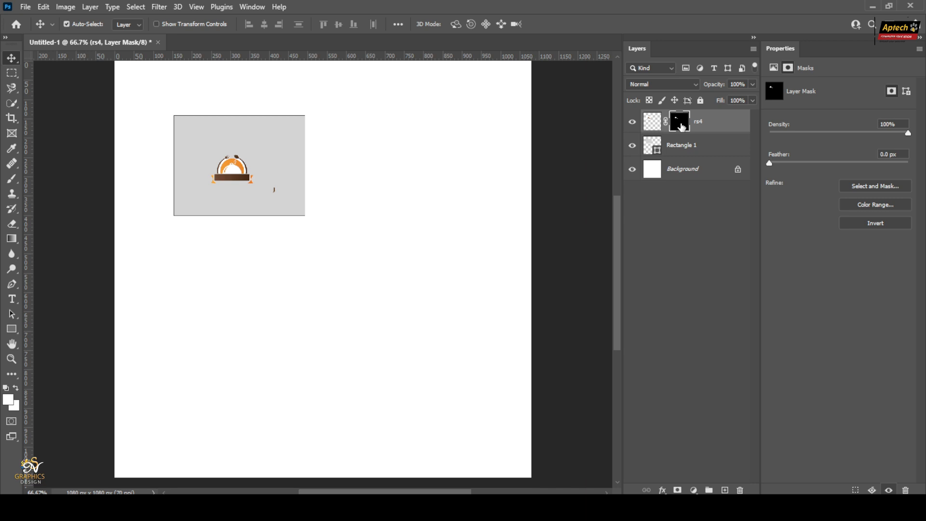
click(681, 151)
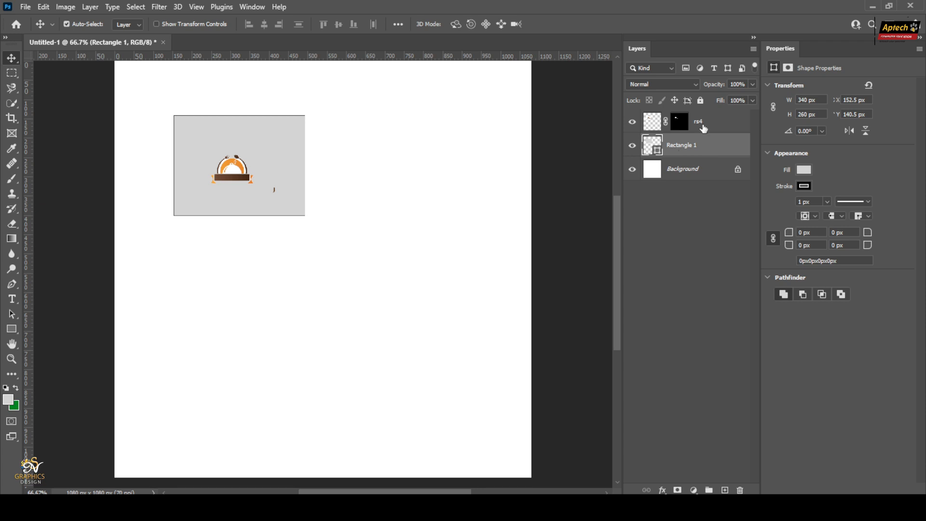
Unlock the Background layer and delete it from the document.
click(699, 171)
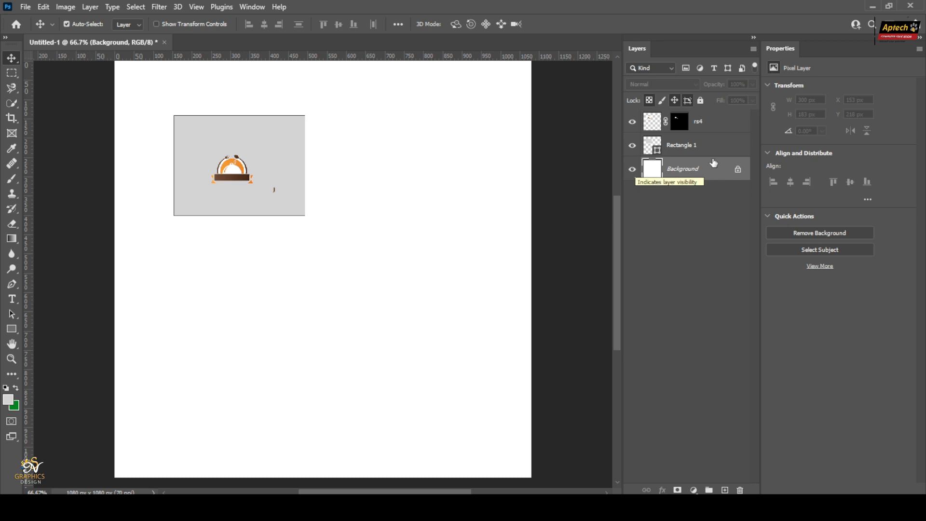
click(738, 168)
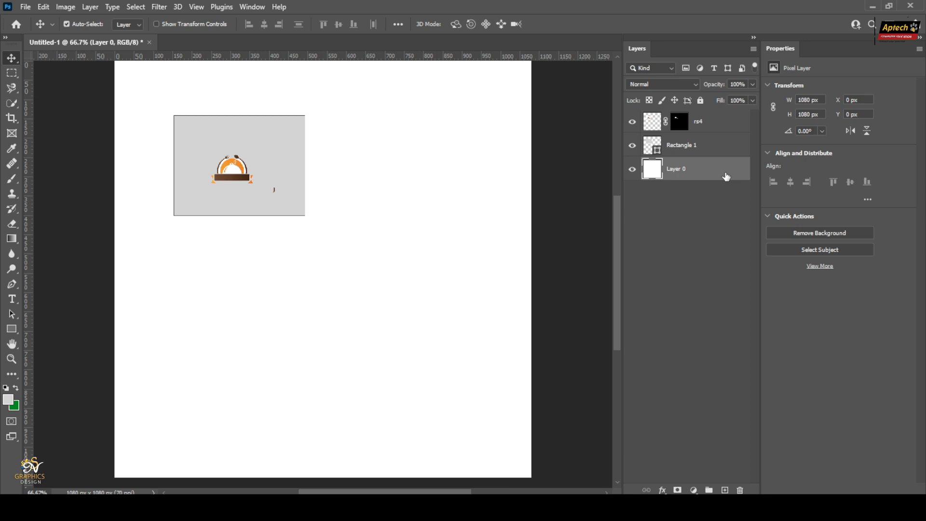
key(ctrl+z)
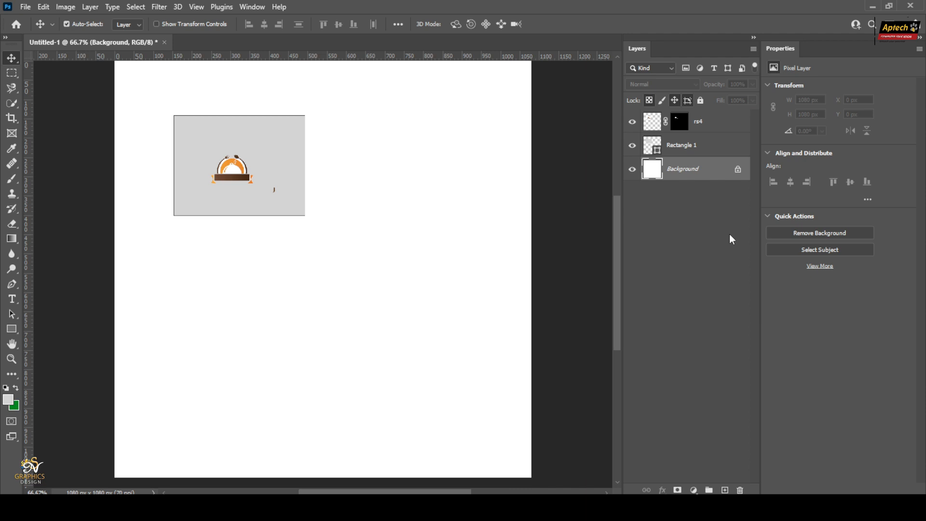
click(737, 169)
drag(731, 169, 739, 490)
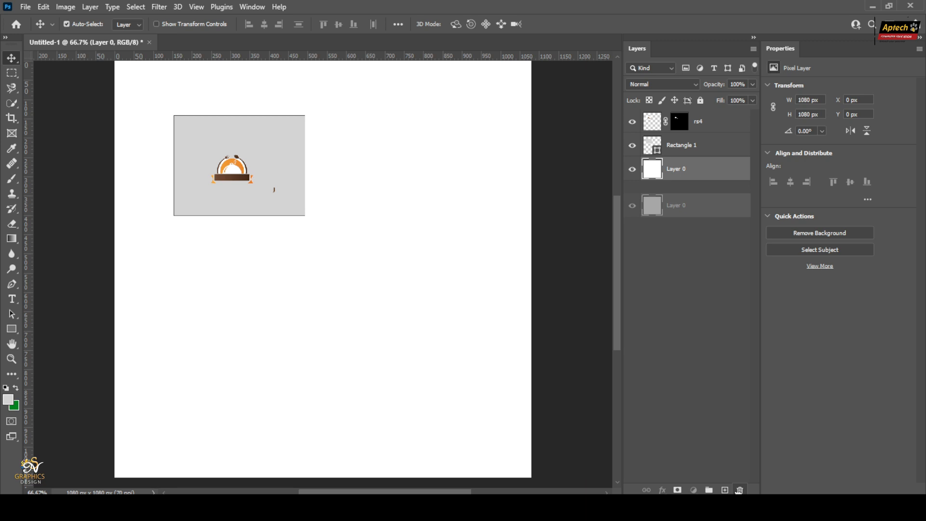
drag(739, 490, 740, 490)
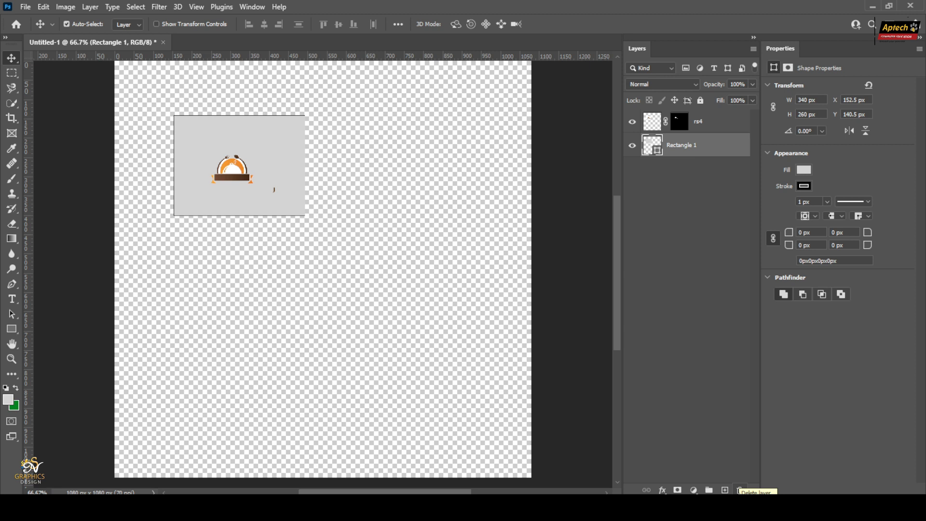
Delete the Rectangle 1 layer and undo the deletion.
click(686, 157)
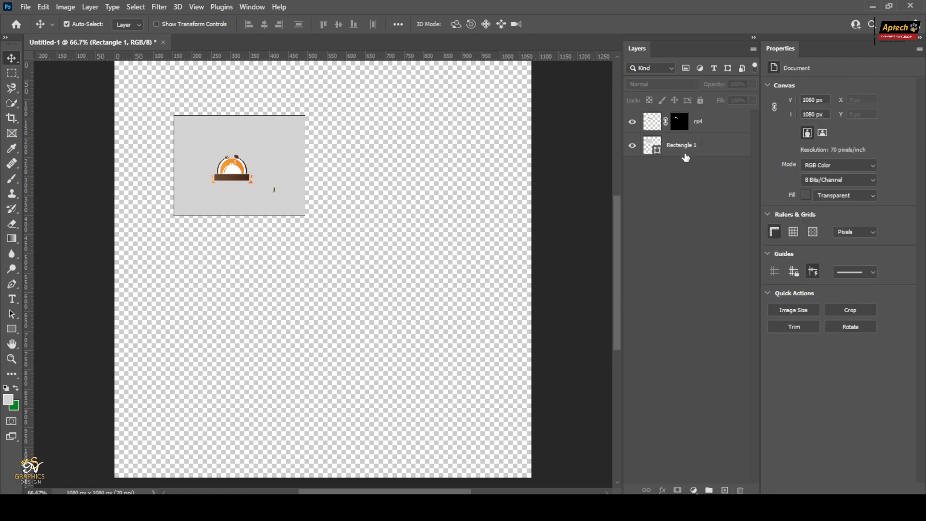
click(686, 146)
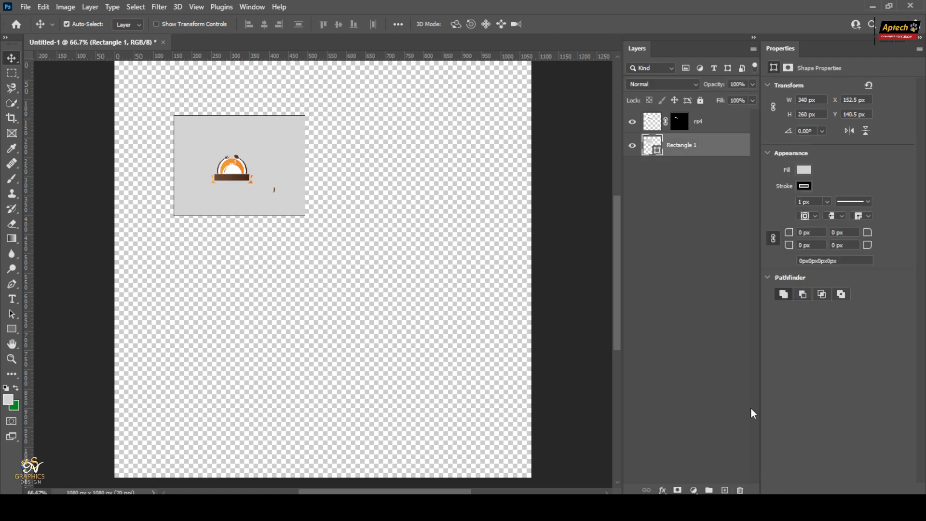
scroll(751, 408, up, 1)
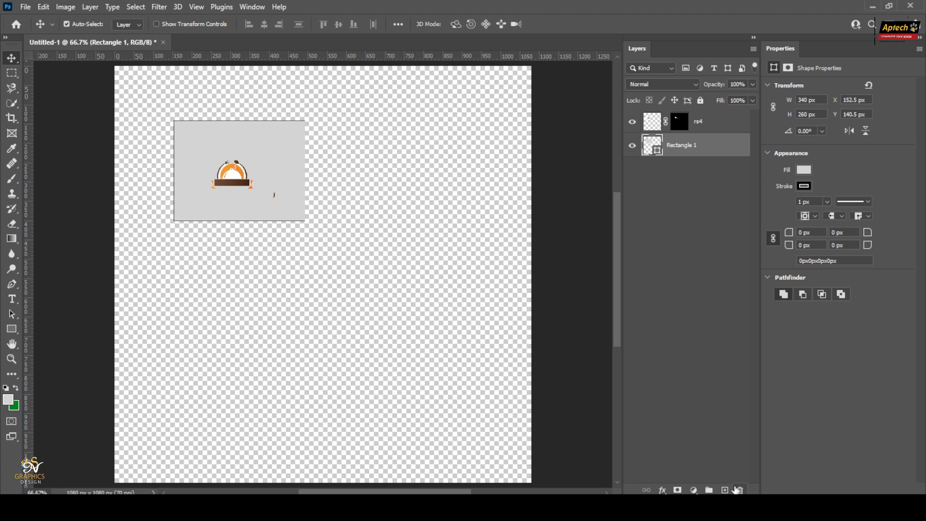
click(738, 490)
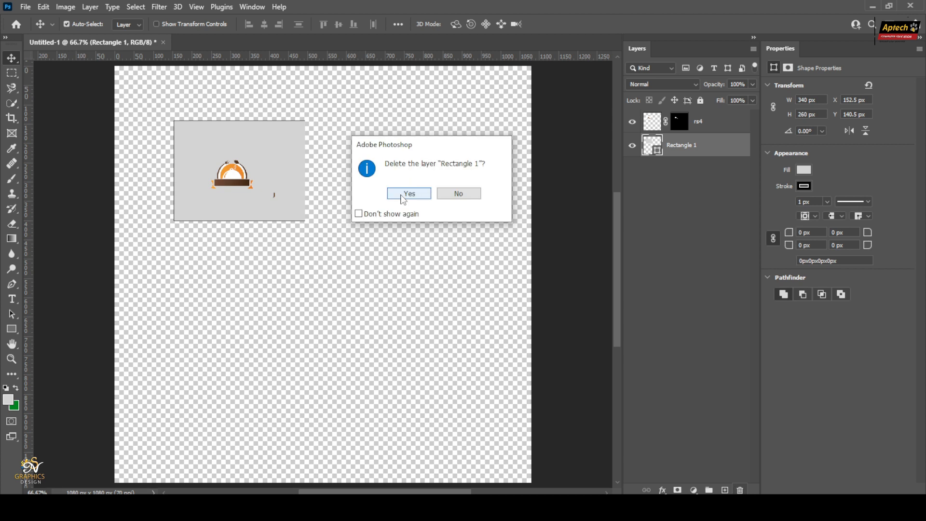
click(403, 198)
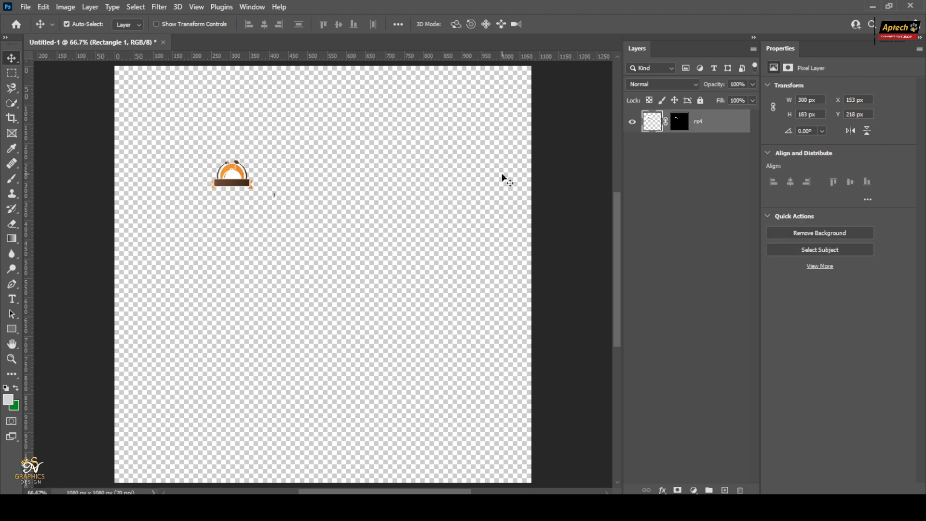
key(ctrl+z)
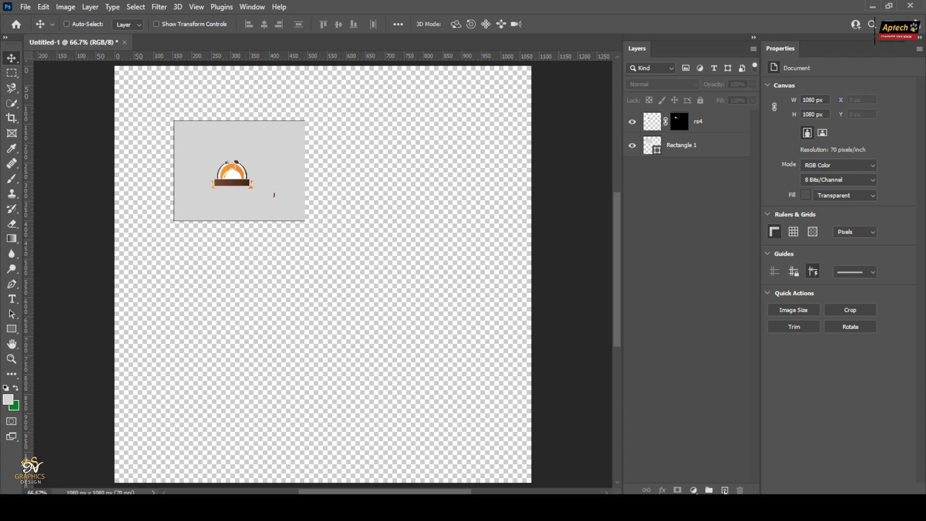
Create a new empty layer above the rs4 logo layer.
key(ctrl)
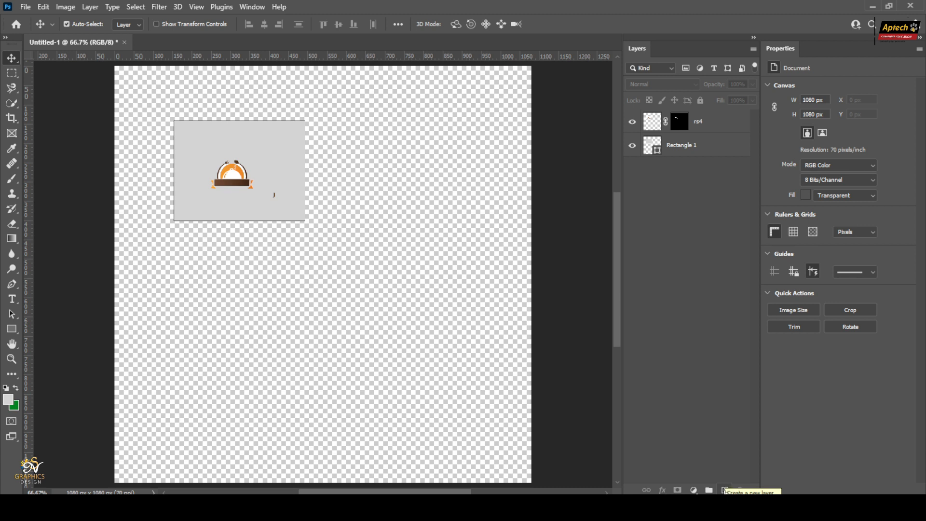
click(725, 491)
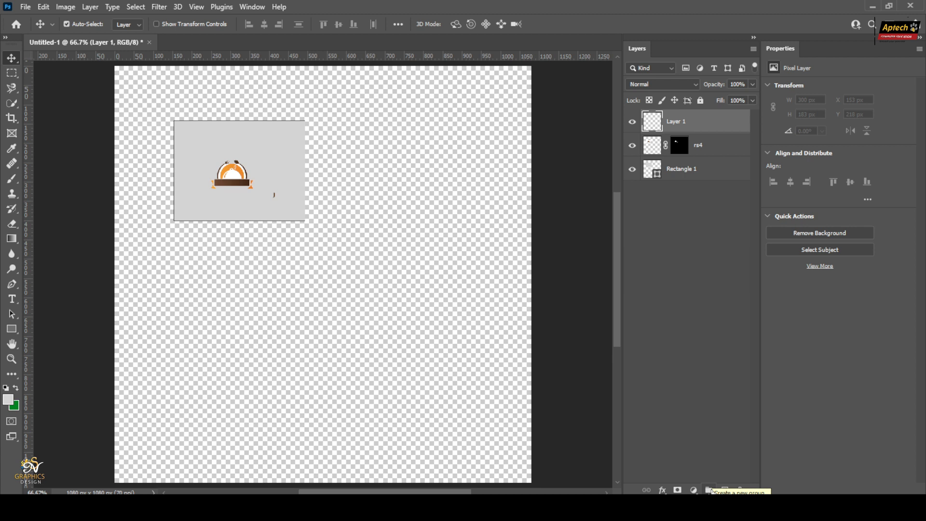
Group Layer 1 and the rs4 layer, and hide the resulting group.
click(721, 147)
click(720, 125)
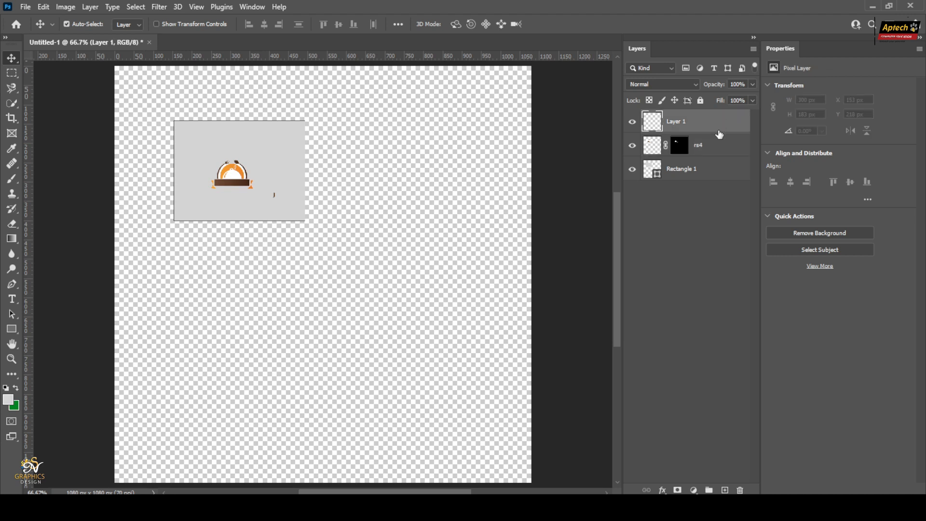
click(719, 141)
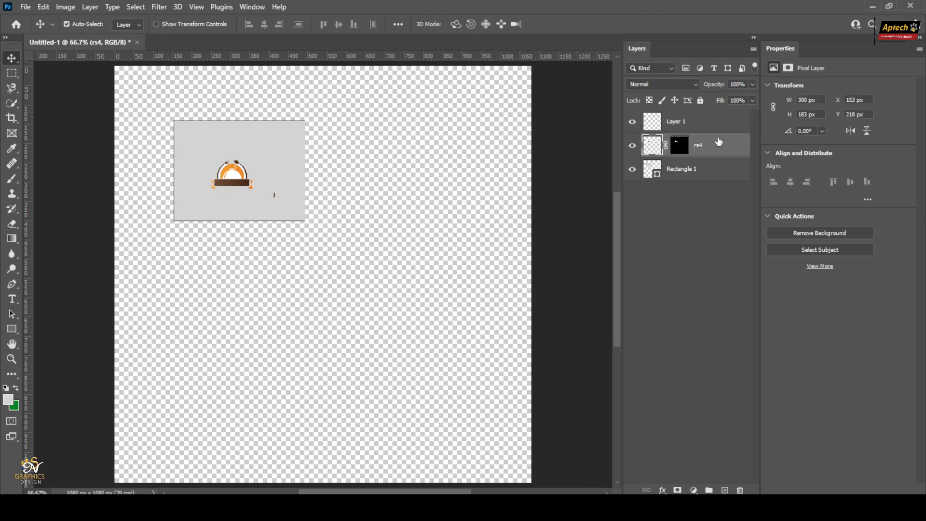
key(ctrl)
ctrl+click(717, 123)
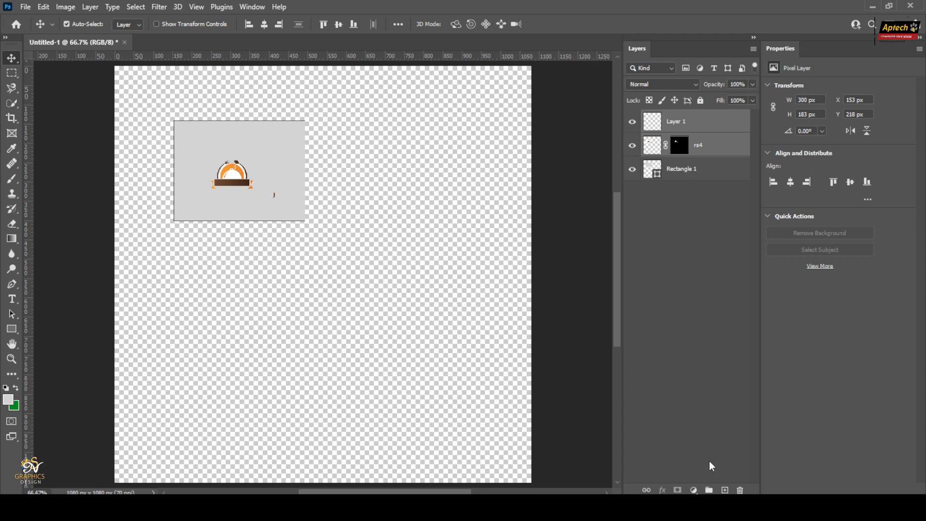
click(709, 490)
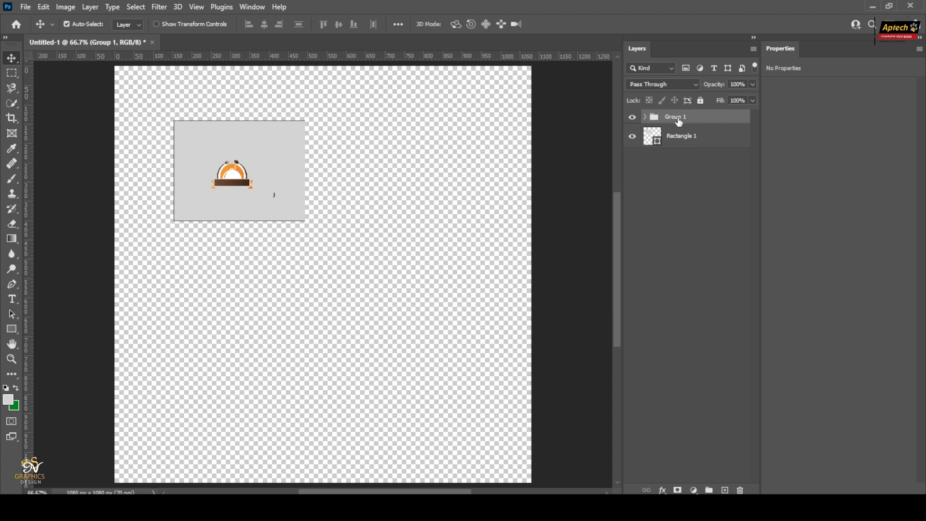
click(632, 117)
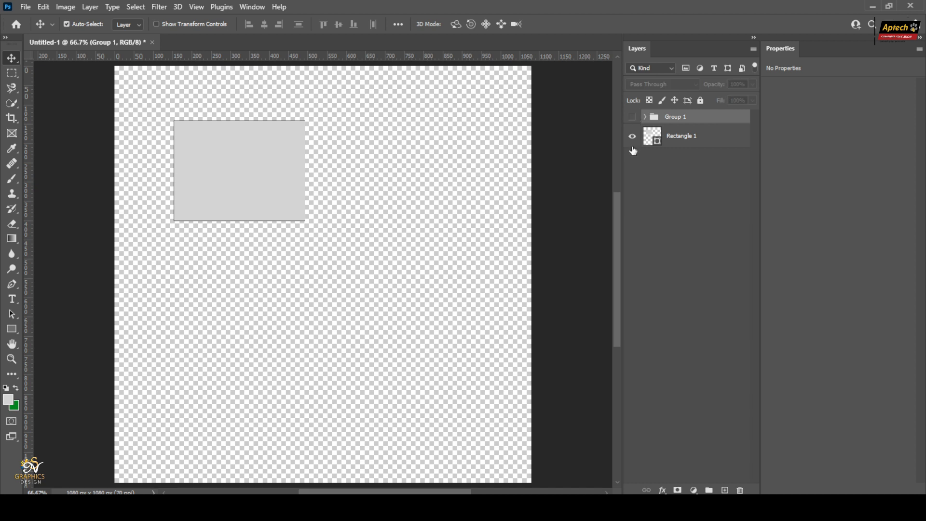
Try a red Solid Color fill layer over the canvas and cancel it.
click(693, 490)
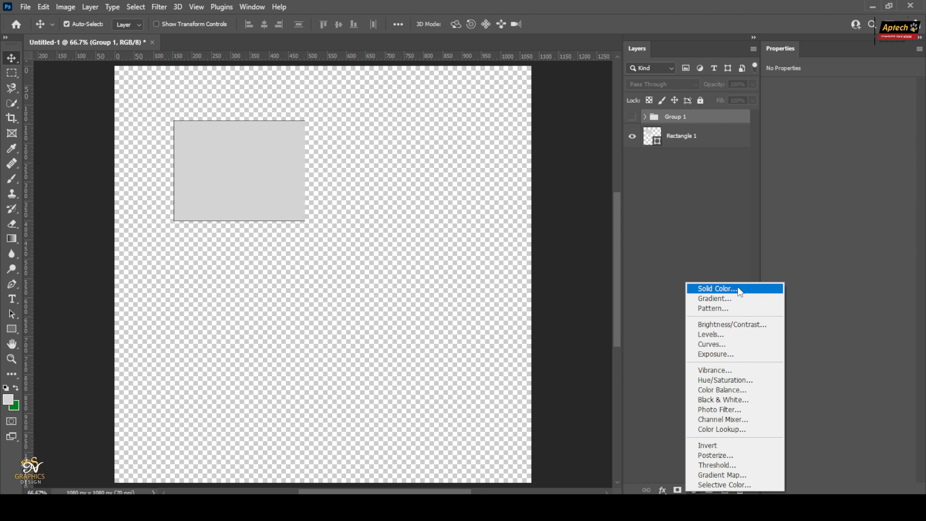
click(651, 309)
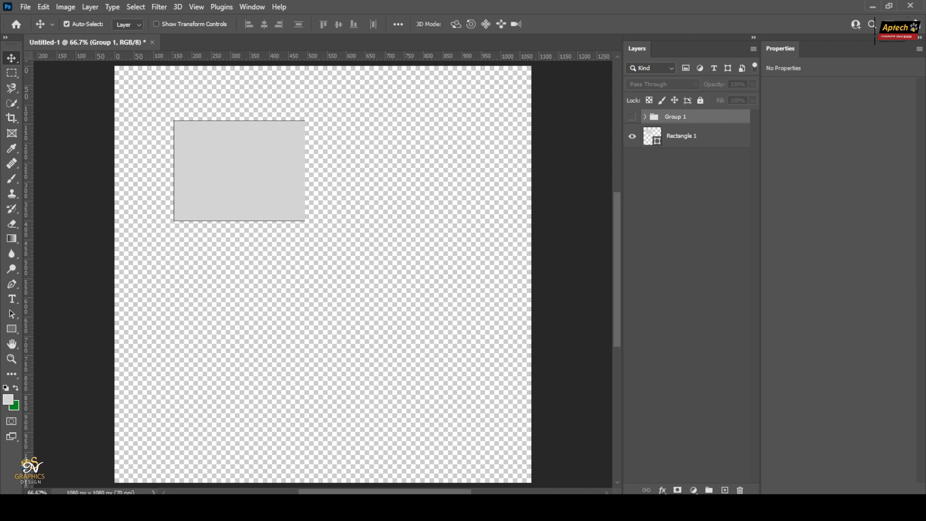
click(693, 490)
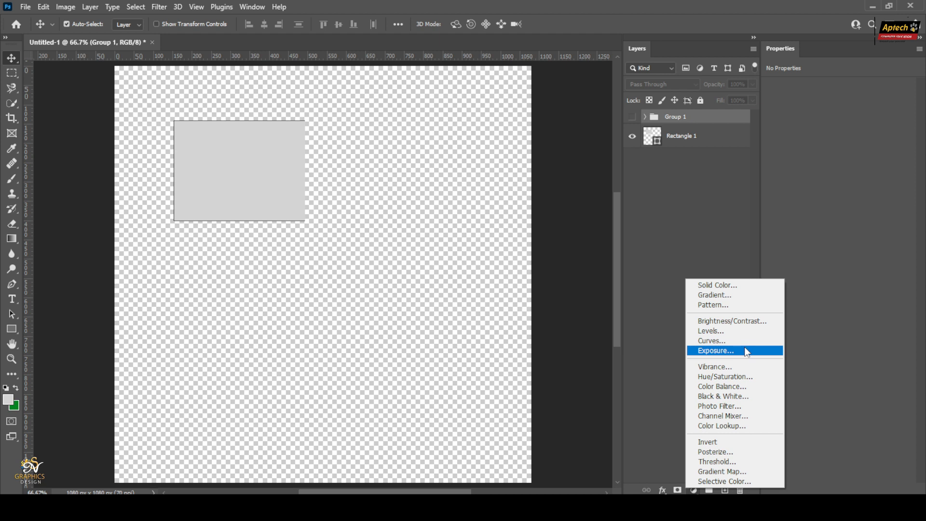
click(745, 285)
click(689, 225)
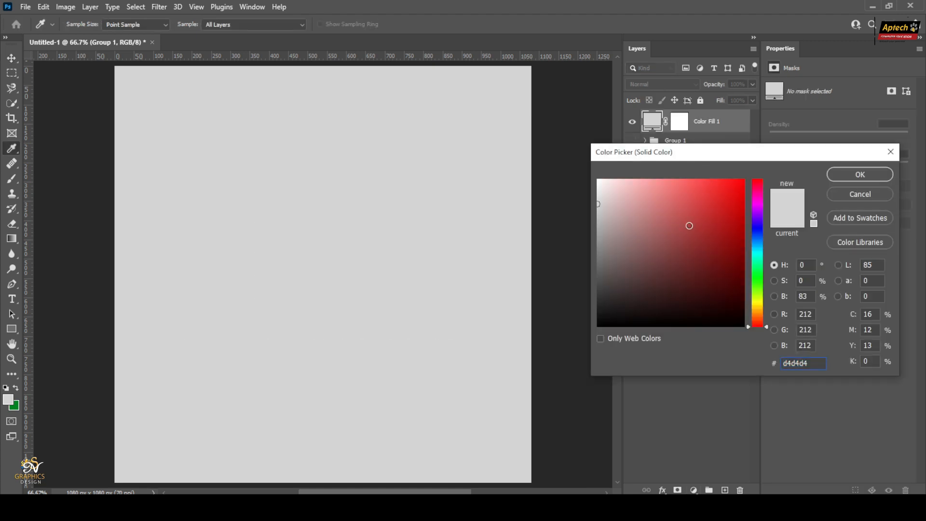
click(852, 192)
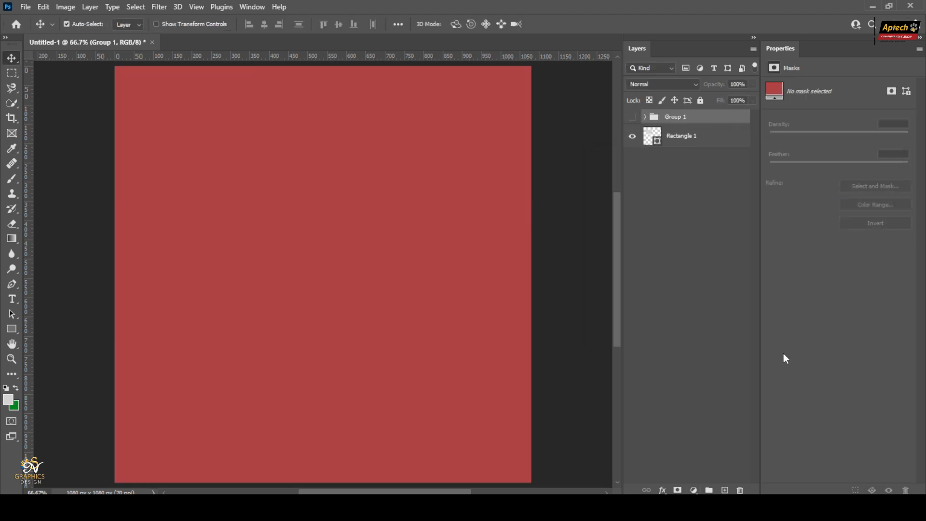
click(694, 489)
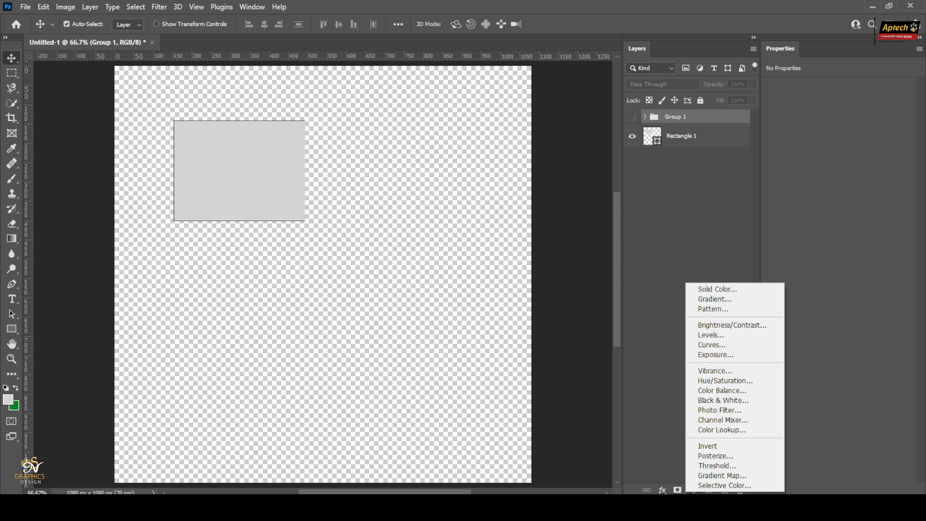
click(682, 458)
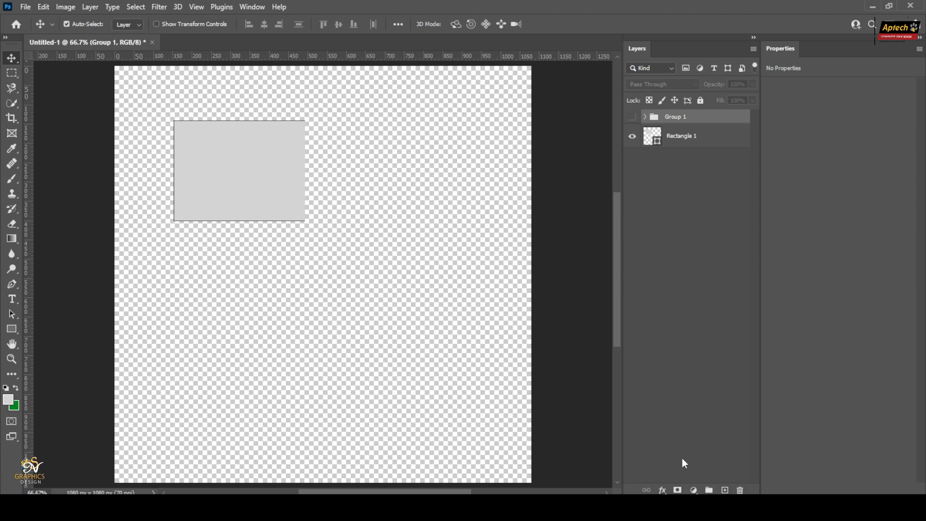
click(693, 489)
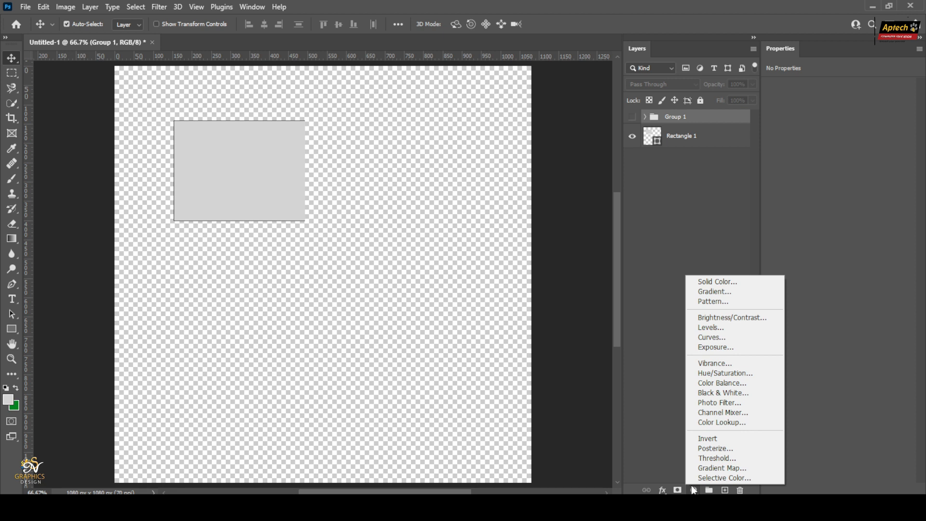
click(669, 440)
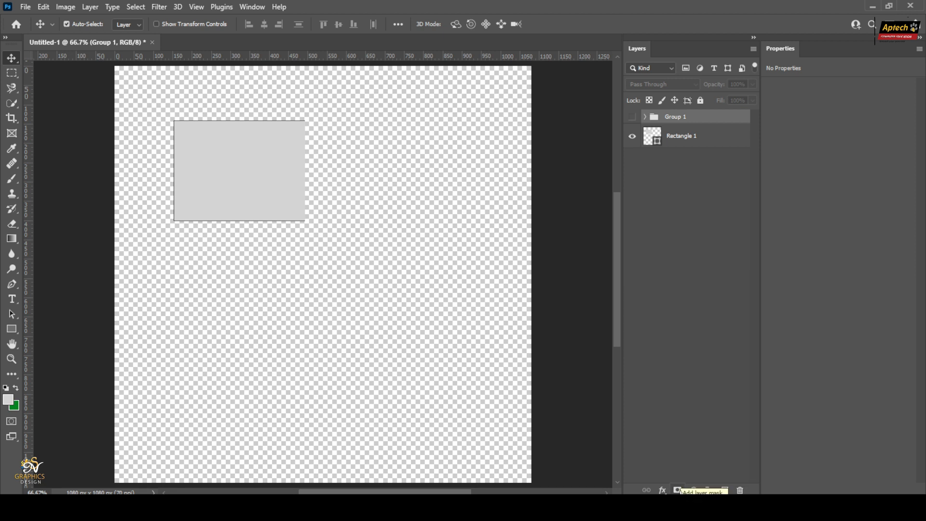
Undo the hiding of the group and the grouping of Layer 1 and rs4.
key(ctrl+comma)
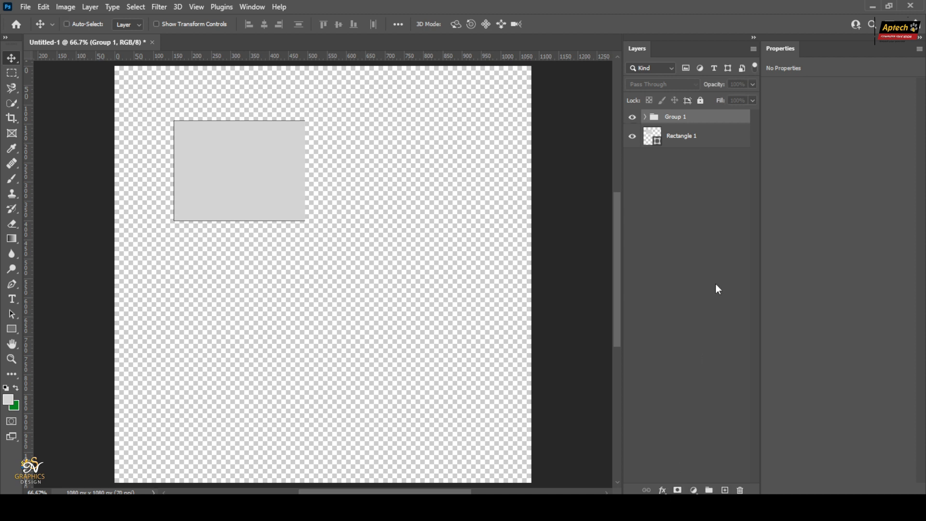
key(ctrl+z)
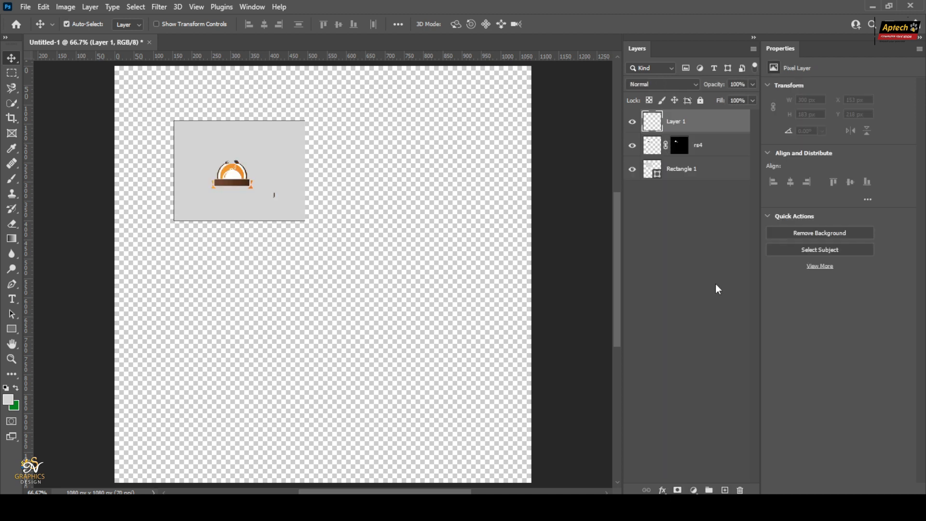
Remove the rs4 layer's mask, applying it to the layer.
click(680, 150)
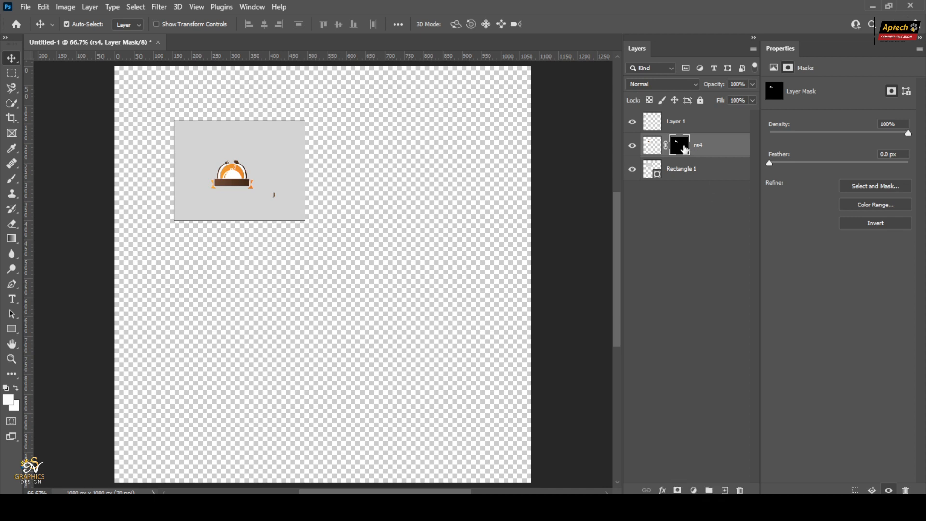
drag(685, 150, 740, 490)
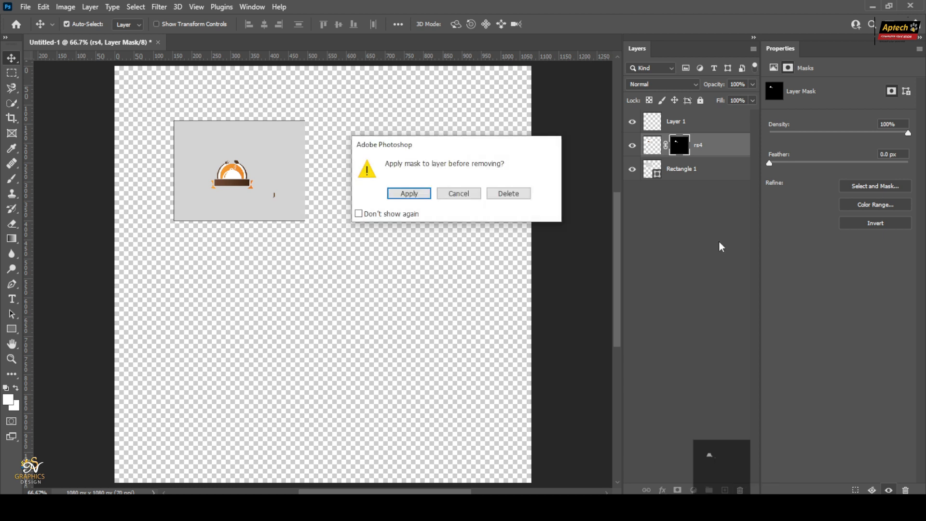
click(409, 193)
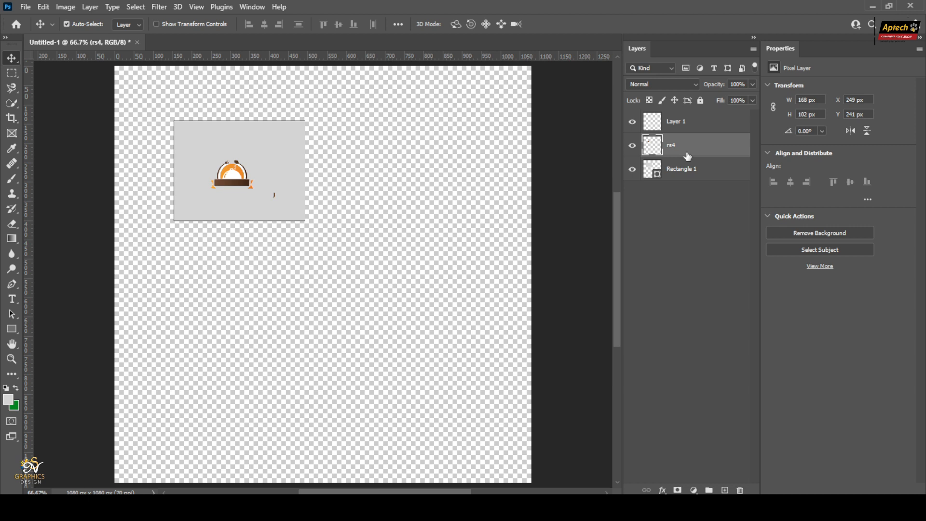
Delete the rs4 layer, place rs4.png from the Downloads folder in its stead and rasterize it.
key(ctrl+e)
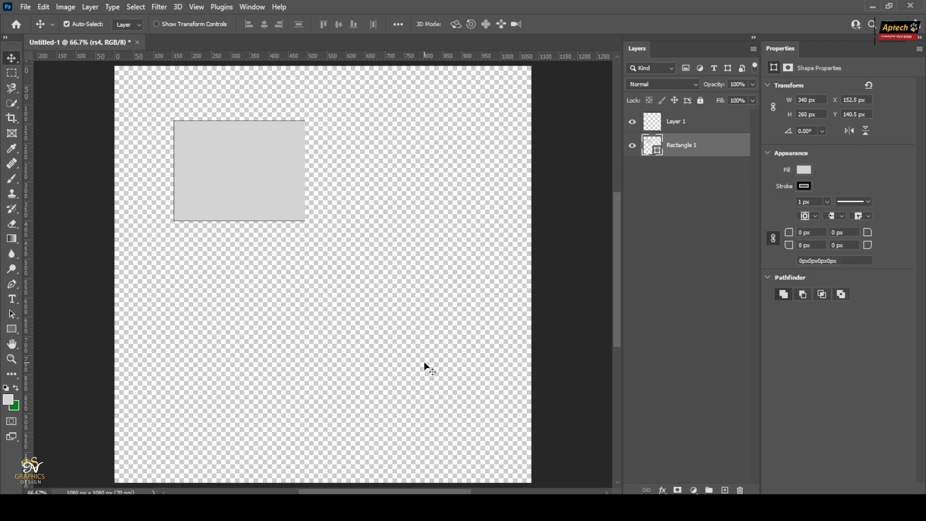
key(alt+Tab)
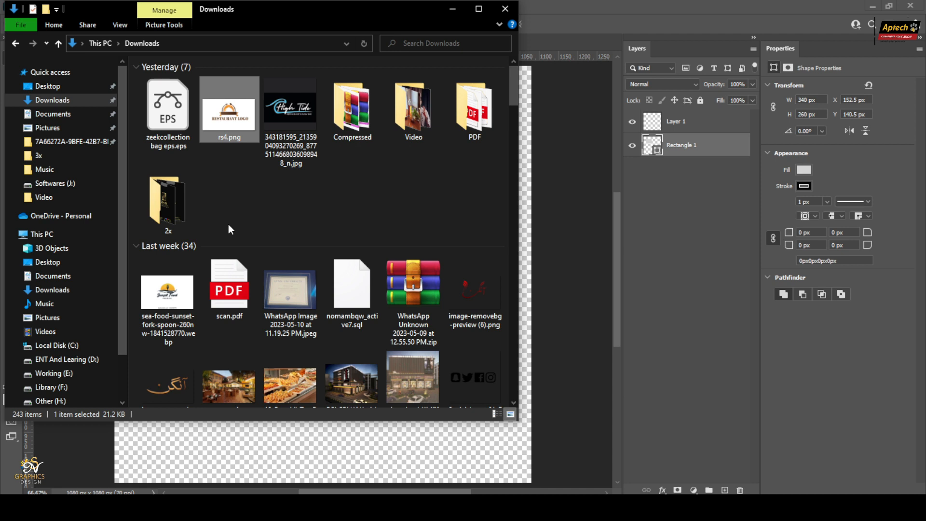
drag(229, 111, 349, 292)
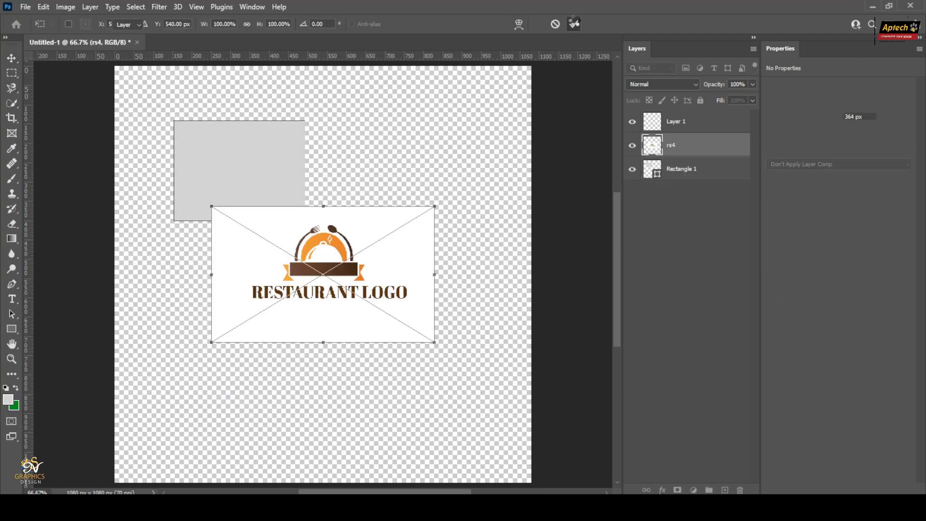
key(Return)
right_click(682, 145)
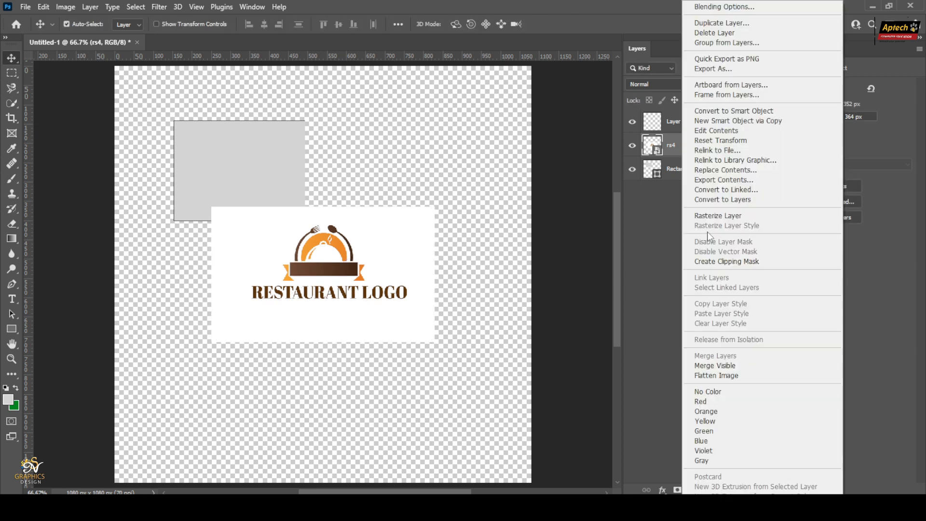
click(711, 216)
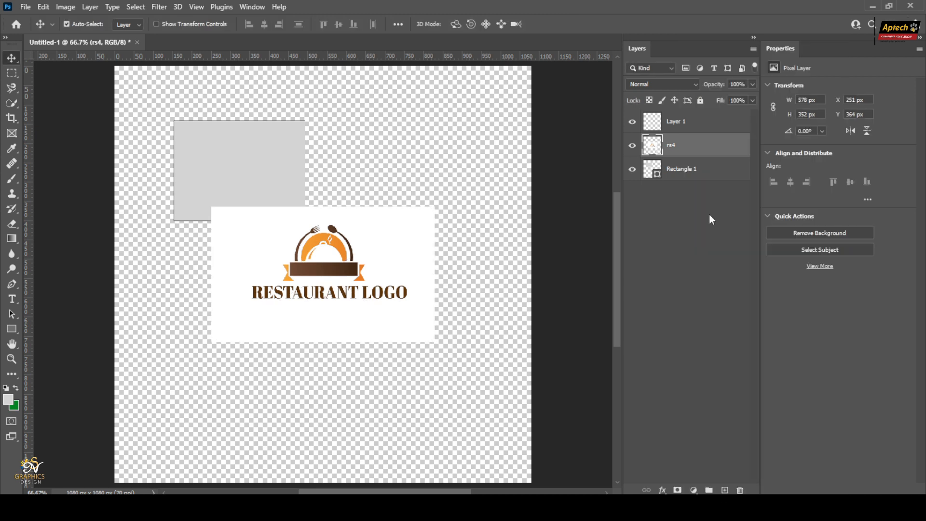
Select the subject of the placed restaurant logo and add a layer mask from the selection.
click(818, 250)
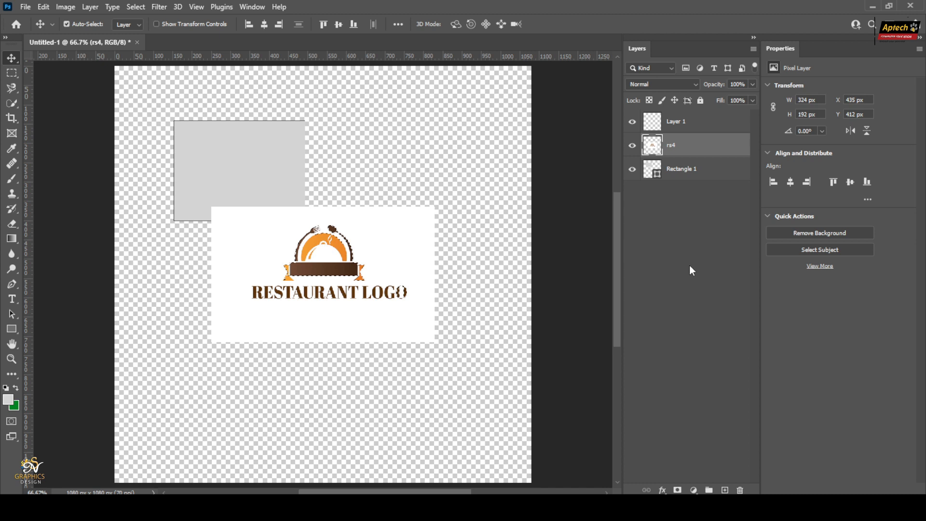
click(677, 490)
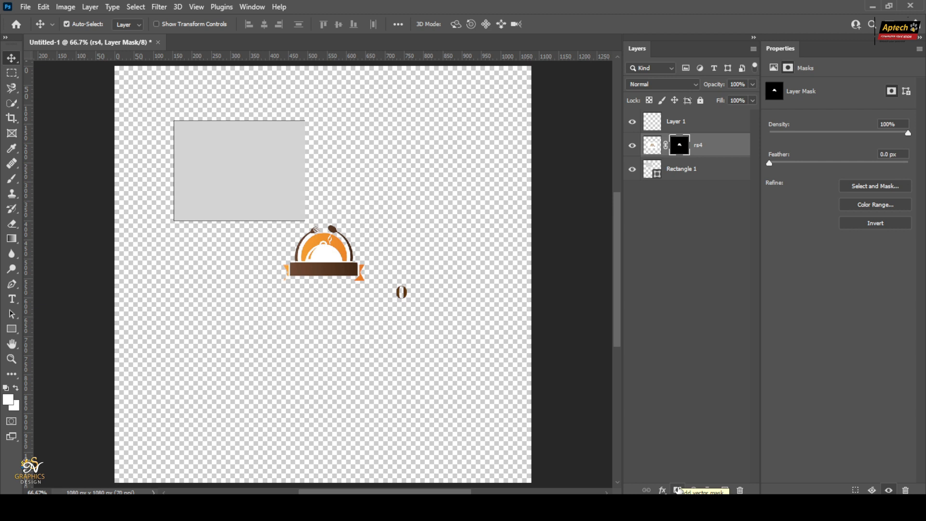
click(708, 317)
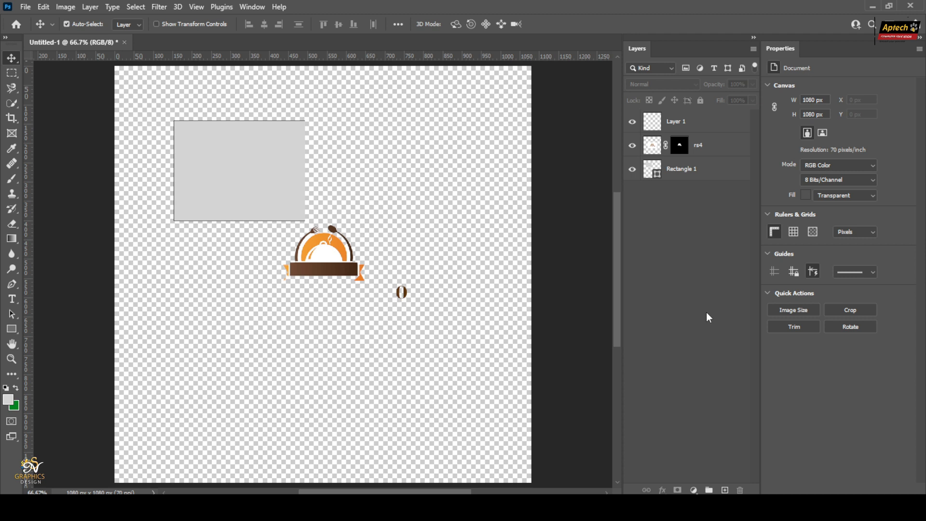
Add a "Lorem Ipsum" text in Myriad Pro Regular below the gray rectangle and set its font size to 56 pt.
key(t)
click(248, 355)
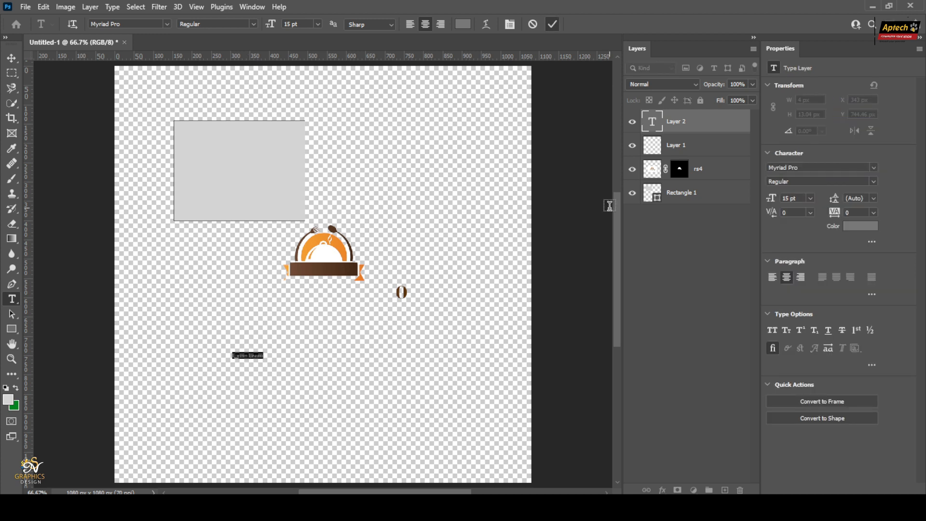
key(ctrl+Return)
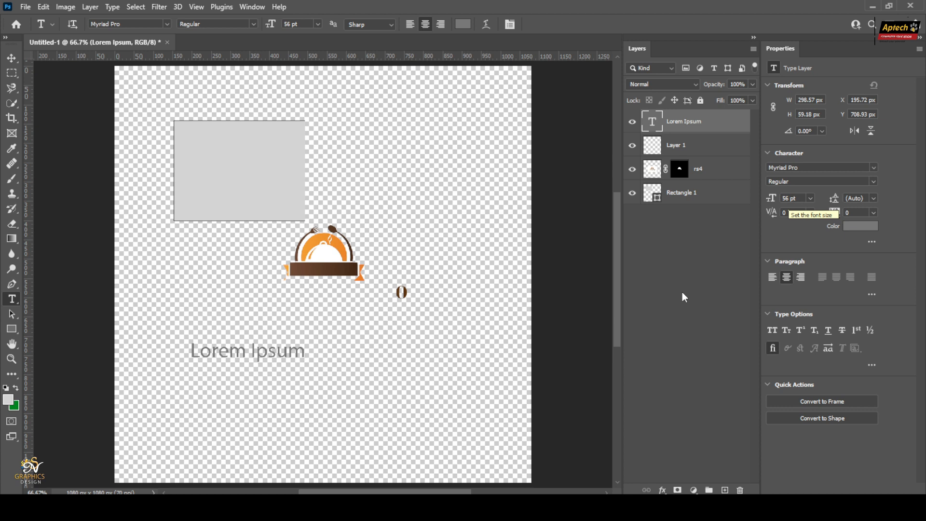
click(682, 292)
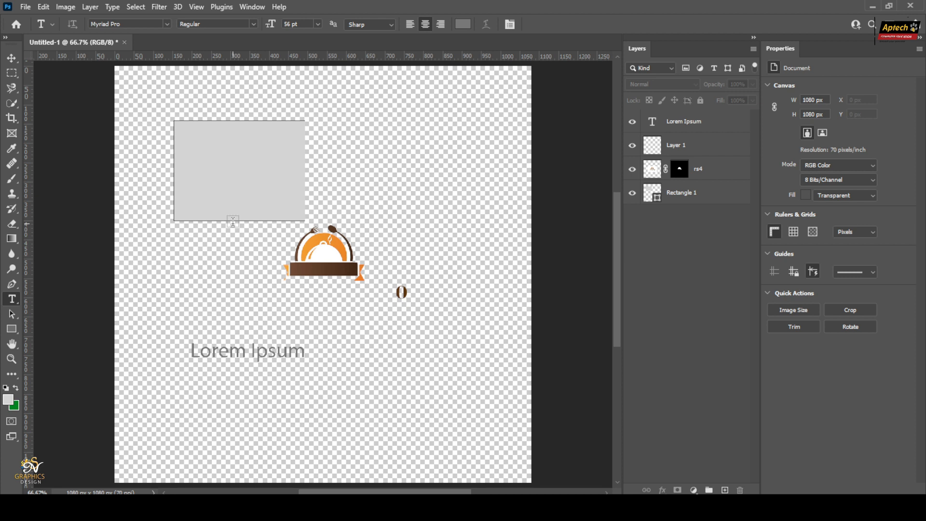
scroll(233, 221, down, 1)
click(259, 8)
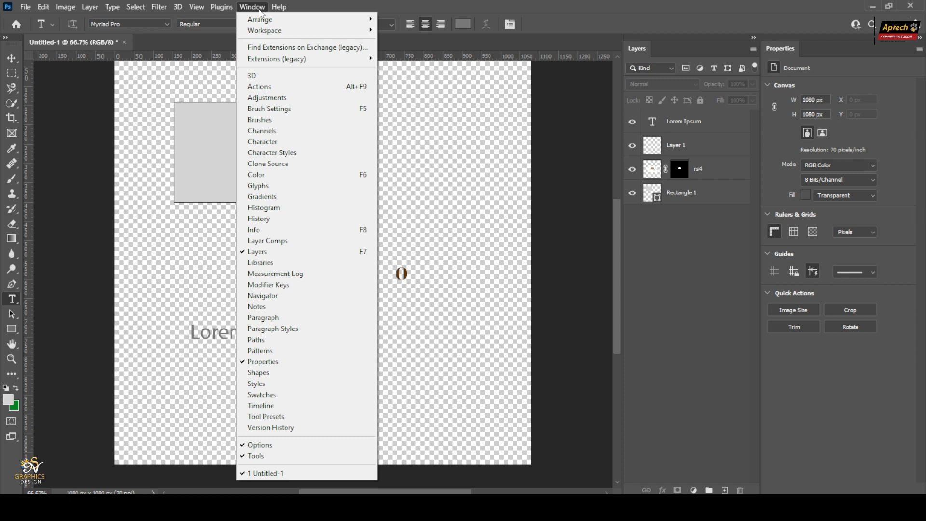
click(392, 3)
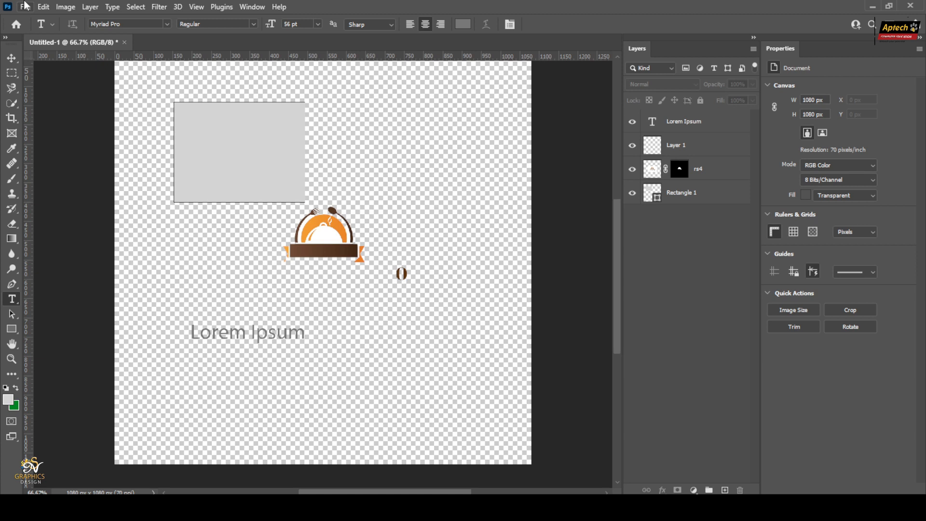
scroll(23, 81, up, 1)
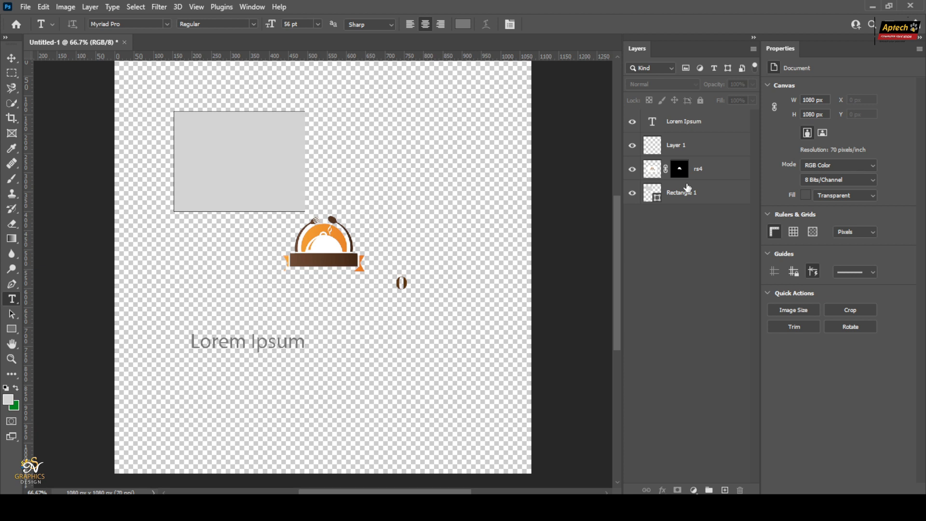
Show the tools in two columns and close the Untitled-1 document without saving.
click(6, 37)
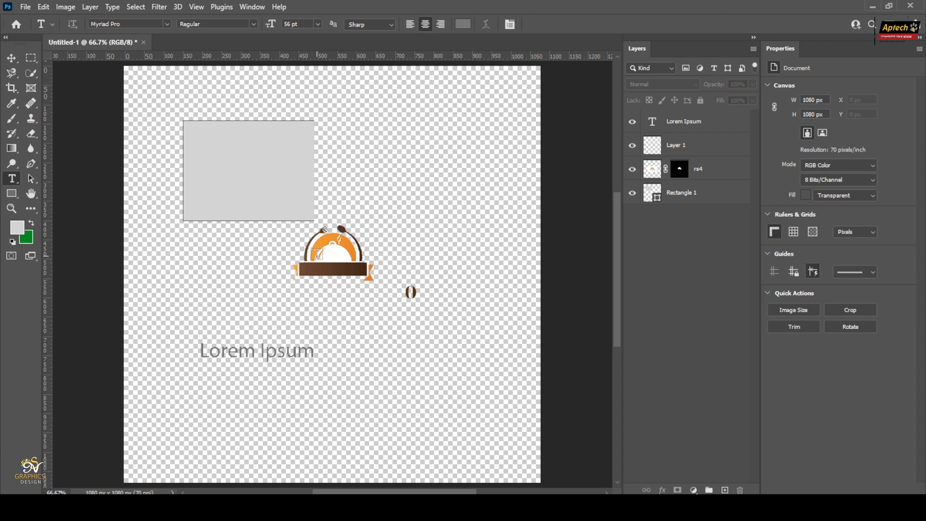
click(143, 43)
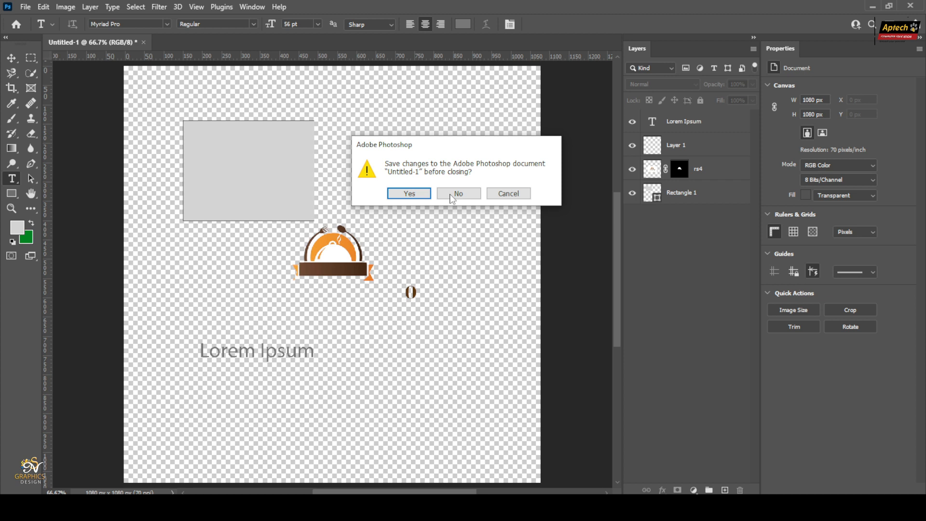
click(458, 194)
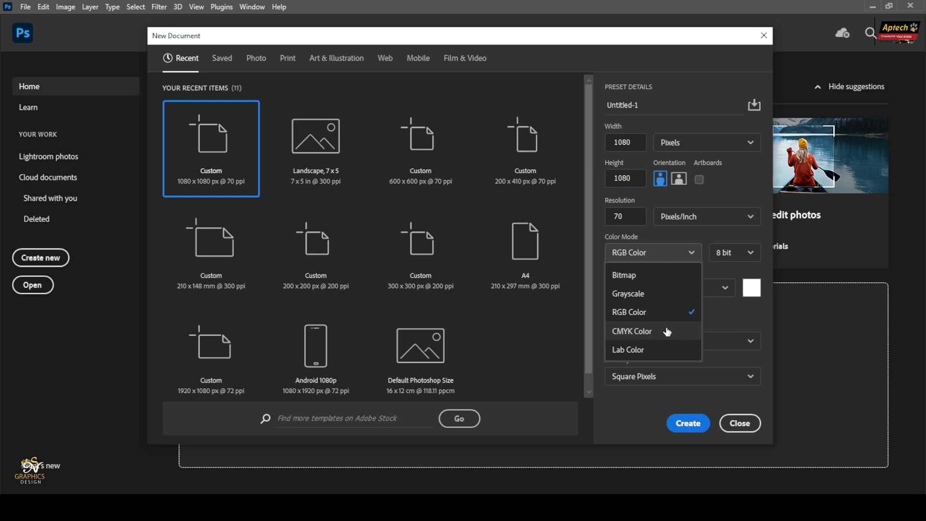
Examine the name and width settings for a new document.
click(660, 106)
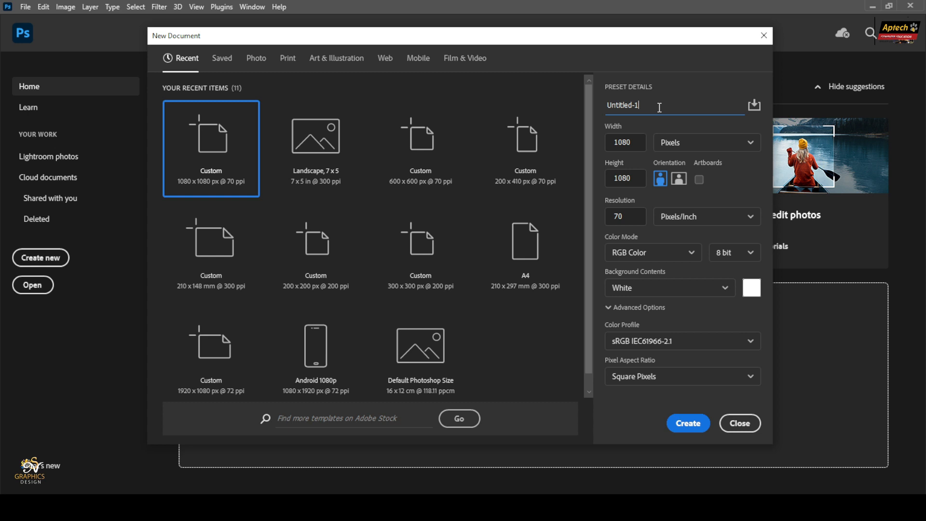
key(Tab)
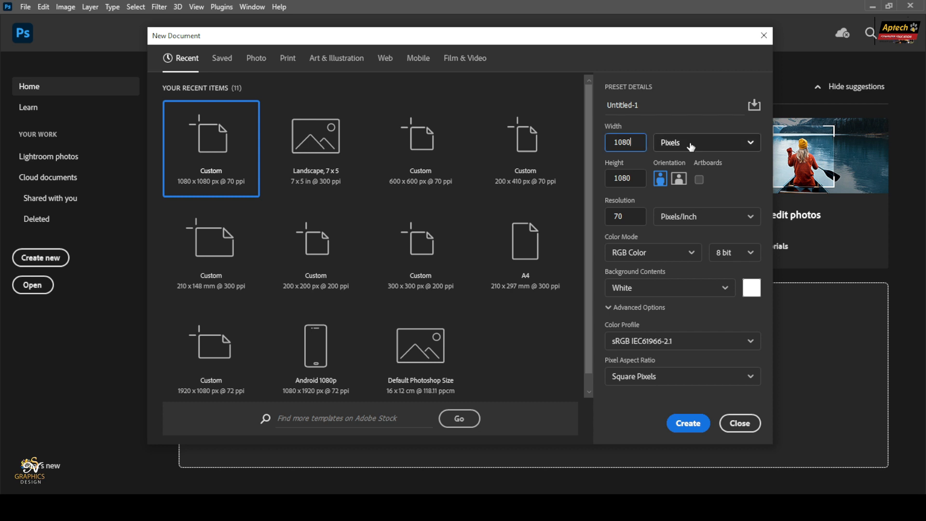